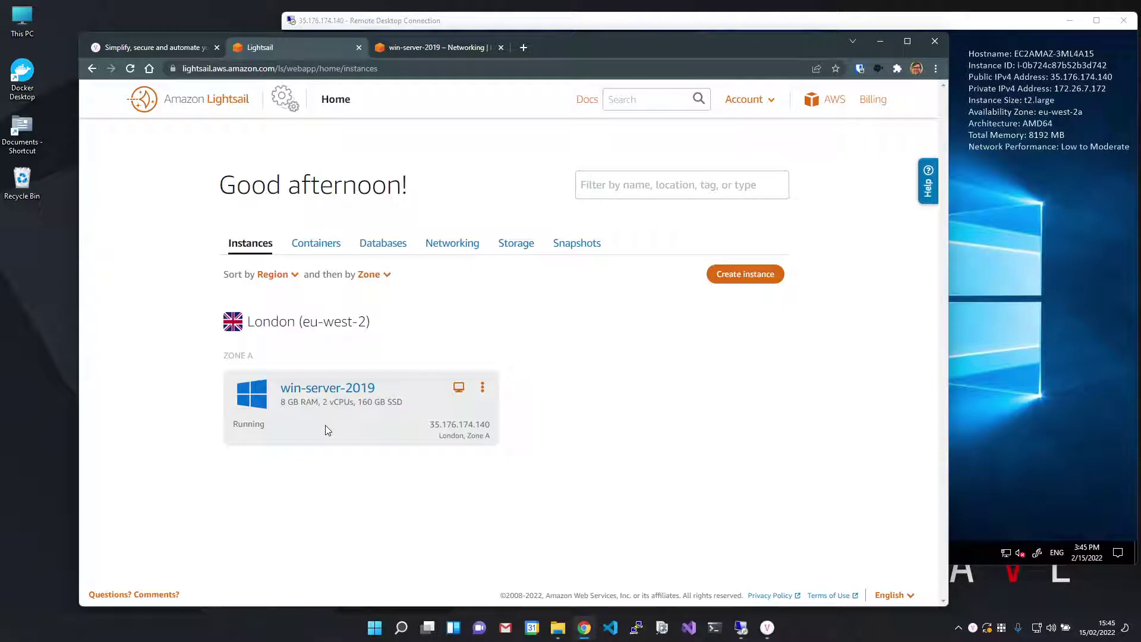
# Review win-server-2019's networking page and its open RDP rule, then return to enclave.io
pyautogui.click(417, 54)
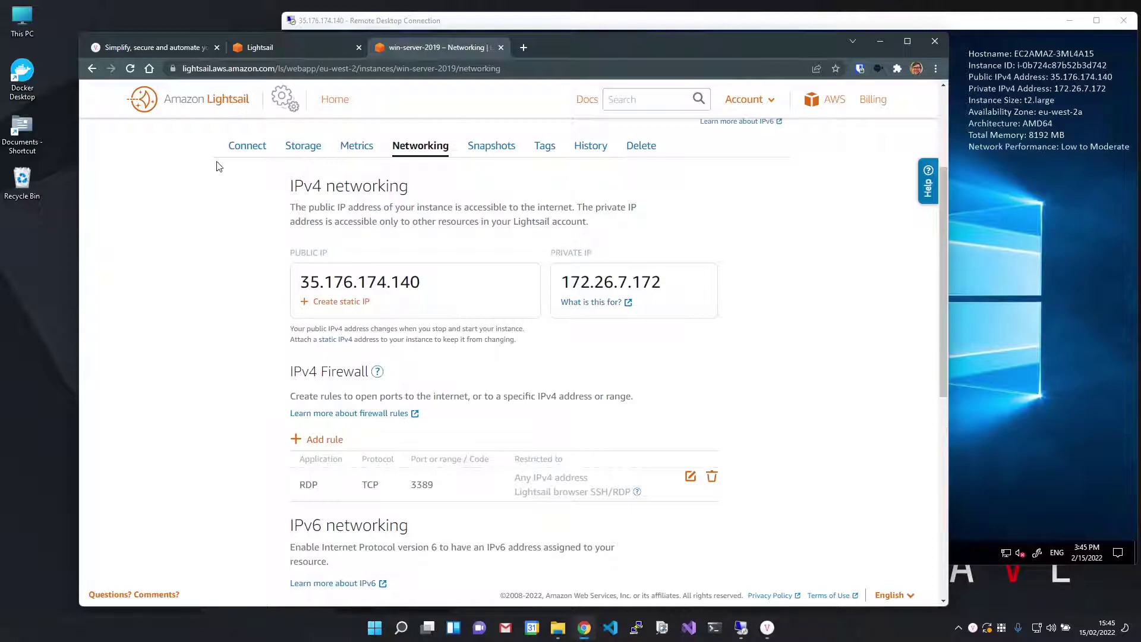
pyautogui.click(183, 44)
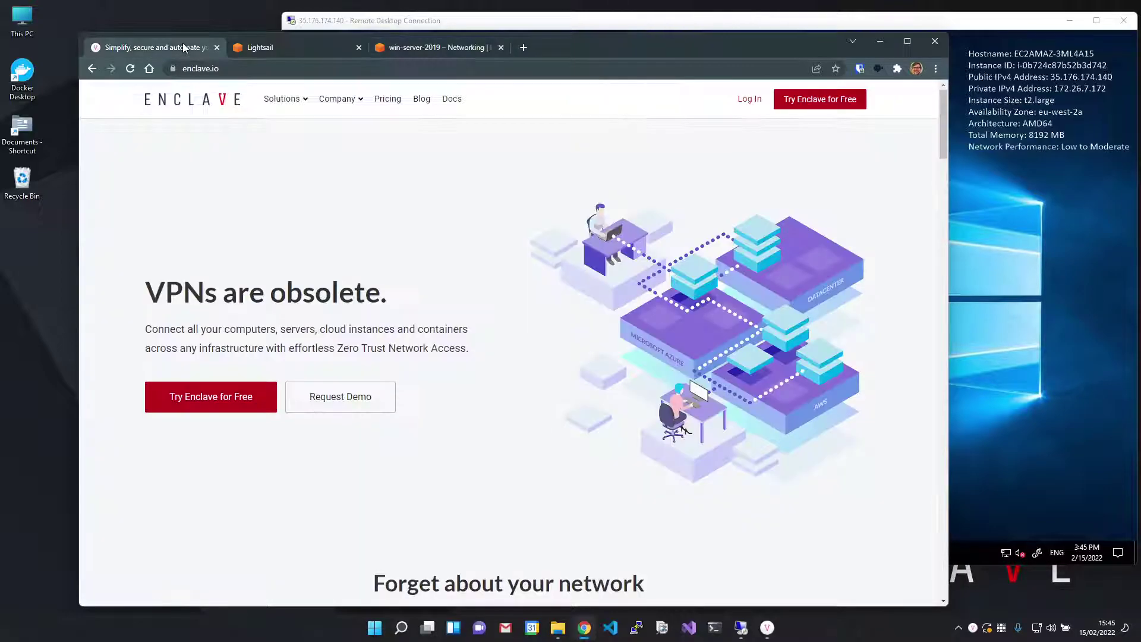
# Sign in with Microsoft and download the Windows installer enclave_setup-2021.12.6.0.exe
pyautogui.click(750, 107)
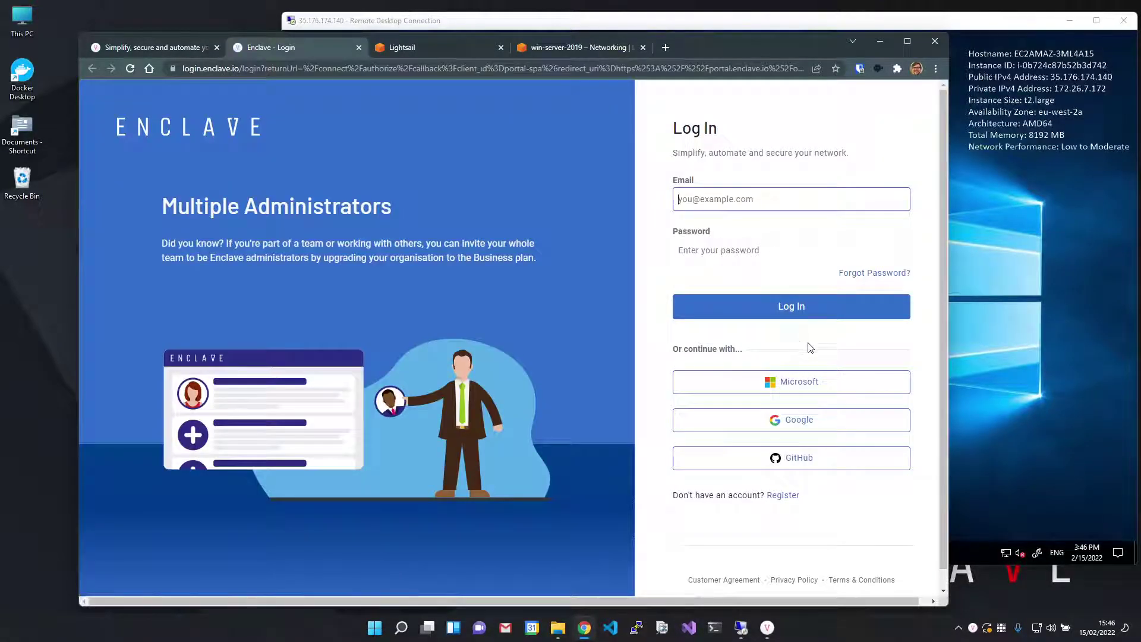
pyautogui.click(835, 391)
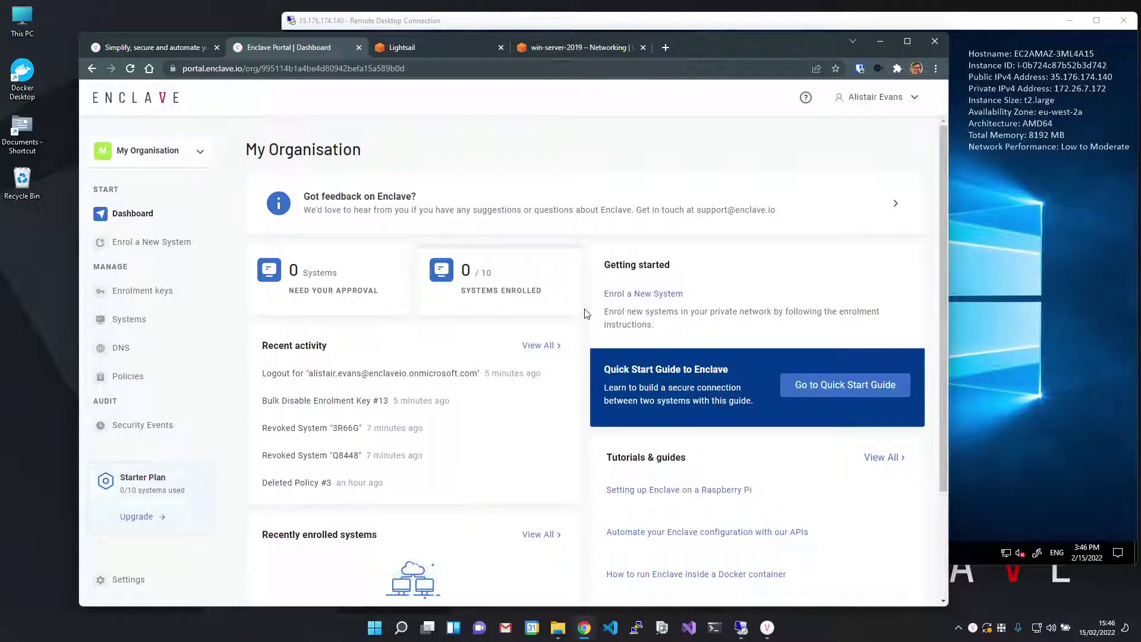
pyautogui.click(201, 244)
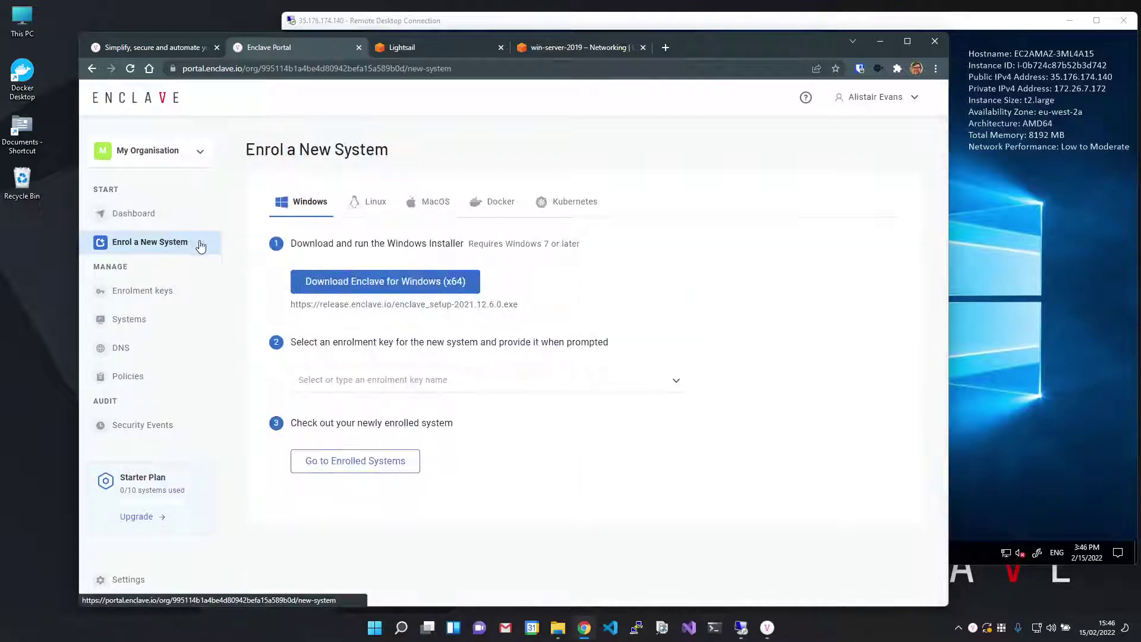
pyautogui.click(387, 280)
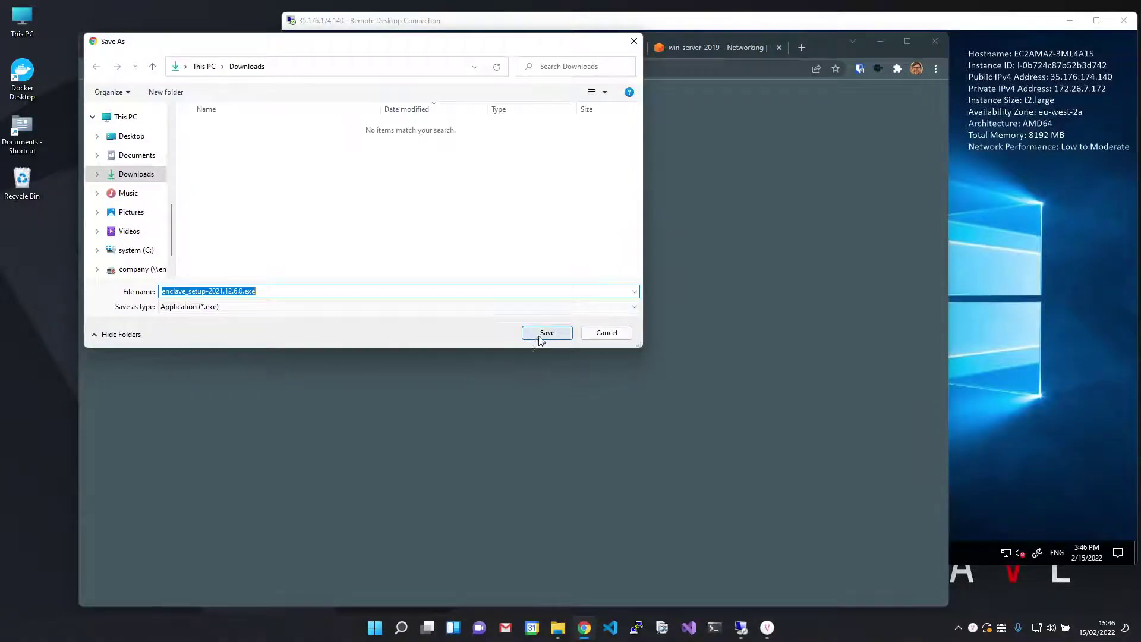
pyautogui.click(547, 333)
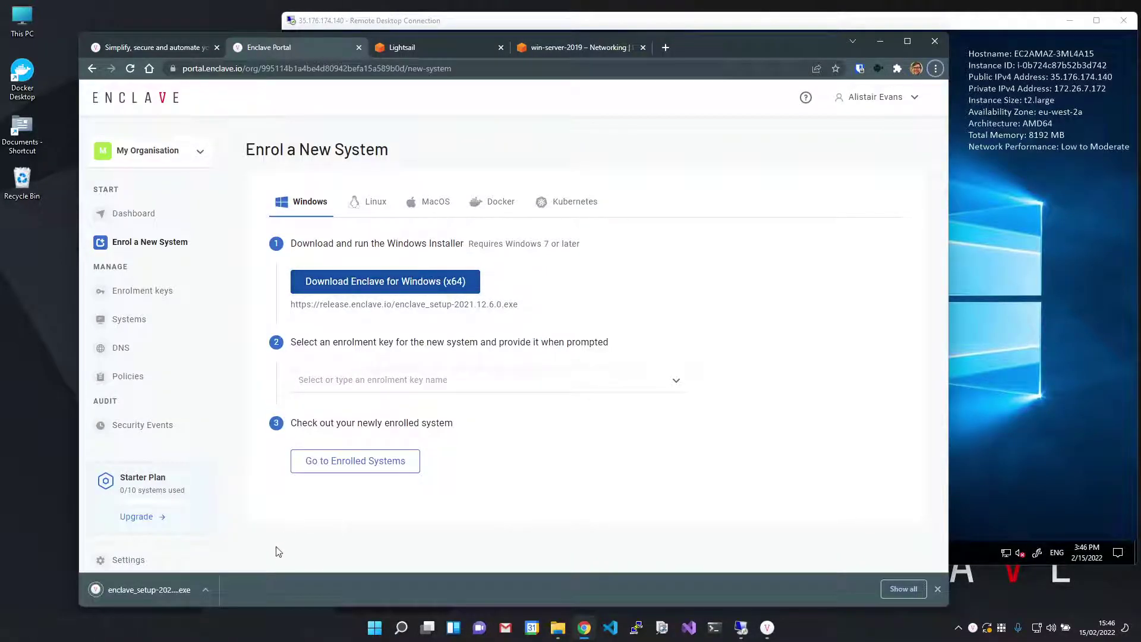
# Copy the downloaded setup file onto the remote server's desktop
pyautogui.click(557, 625)
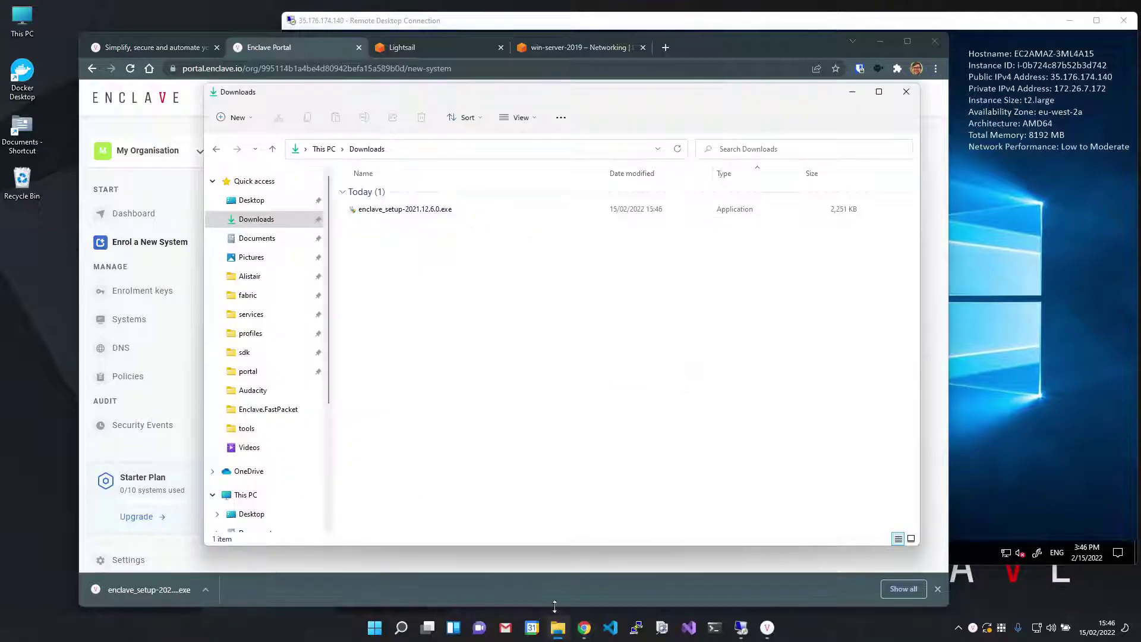
pyautogui.click(453, 209)
pyautogui.click(1025, 333)
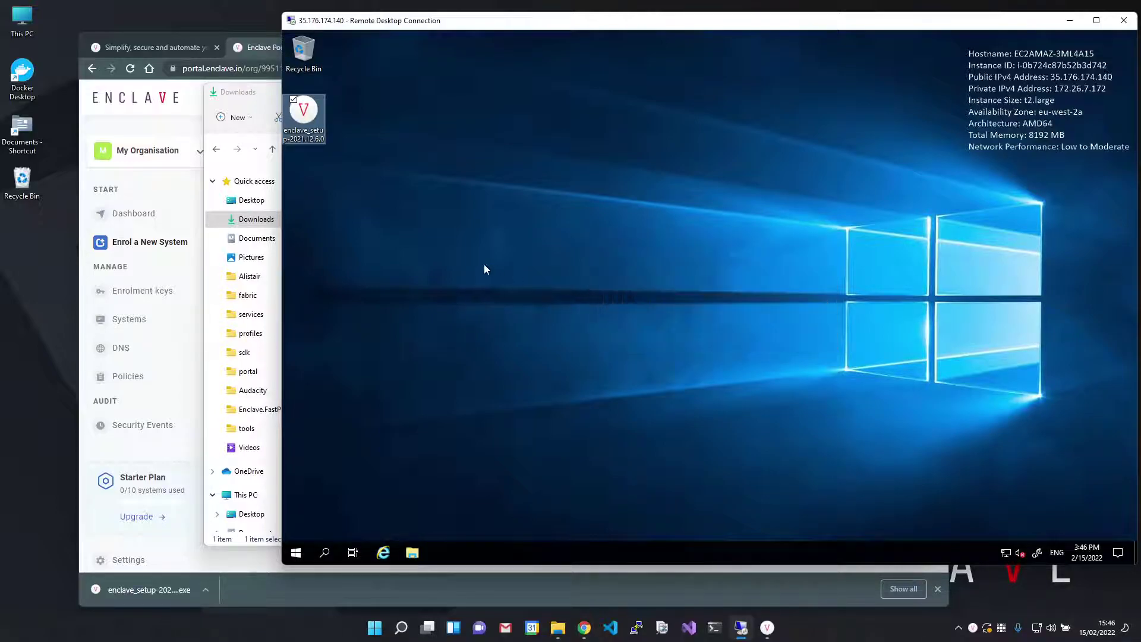
# Run enclave_setup on the server, agree to the EULA, and install Enclave
pyautogui.doubleClick(316, 119)
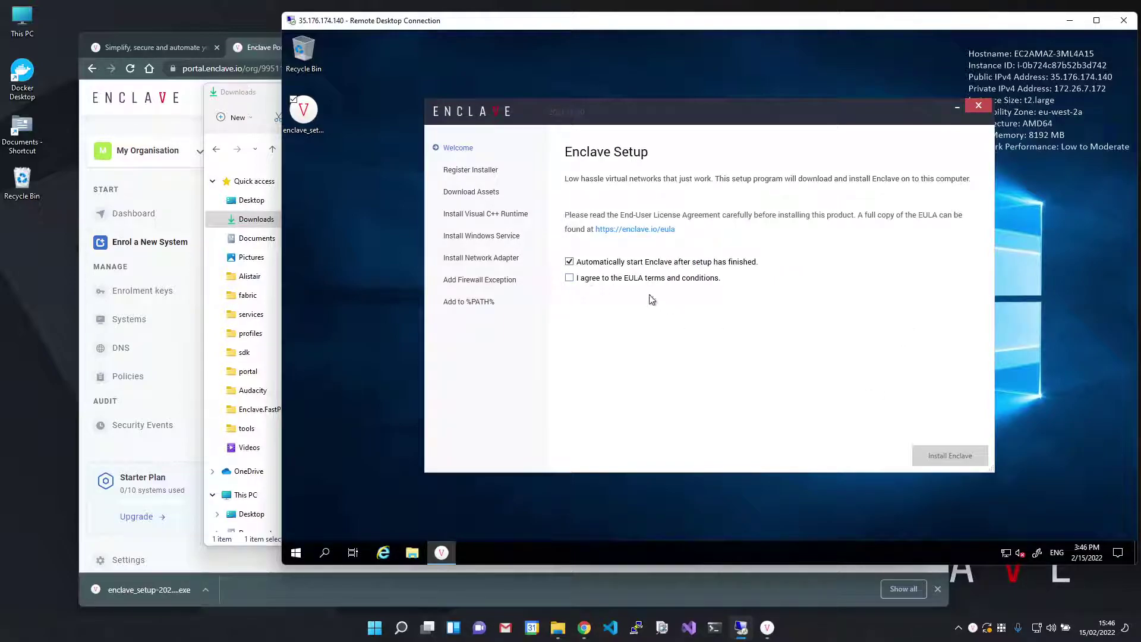
pyautogui.click(635, 279)
pyautogui.click(942, 456)
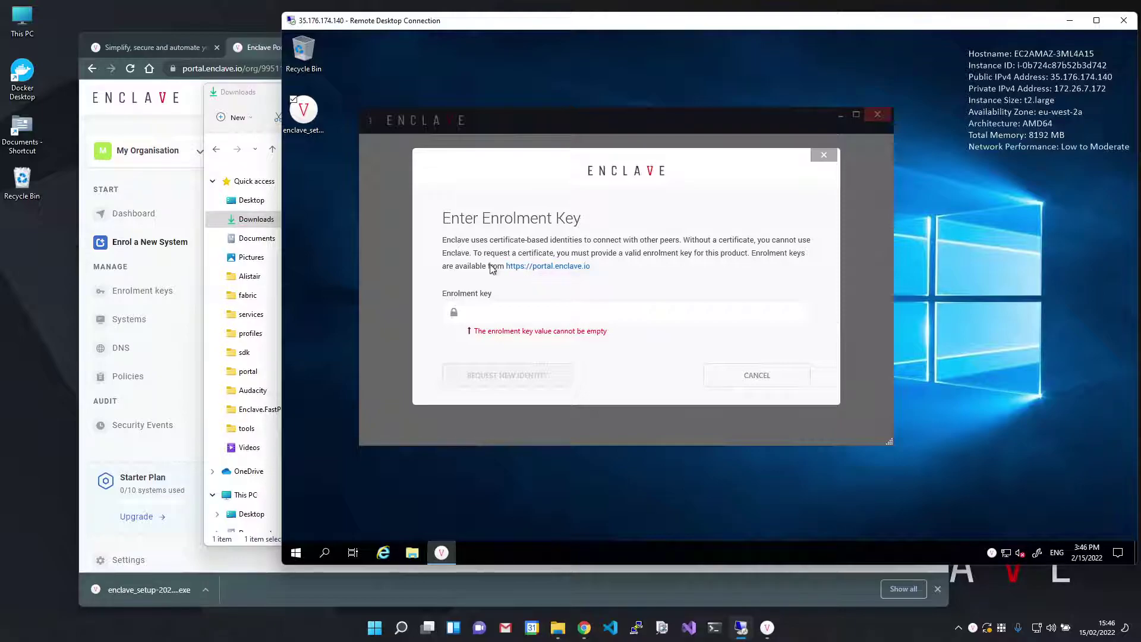
# Start a new enrolment key named Servers that auto-tags systems with 'servers'
pyautogui.click(170, 259)
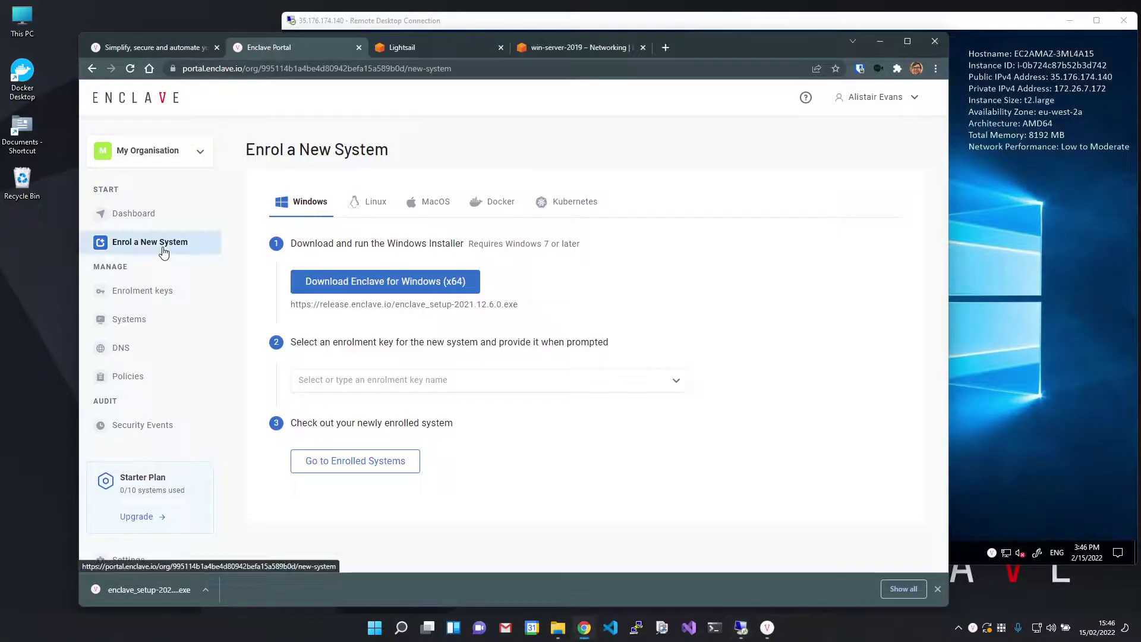
pyautogui.click(176, 291)
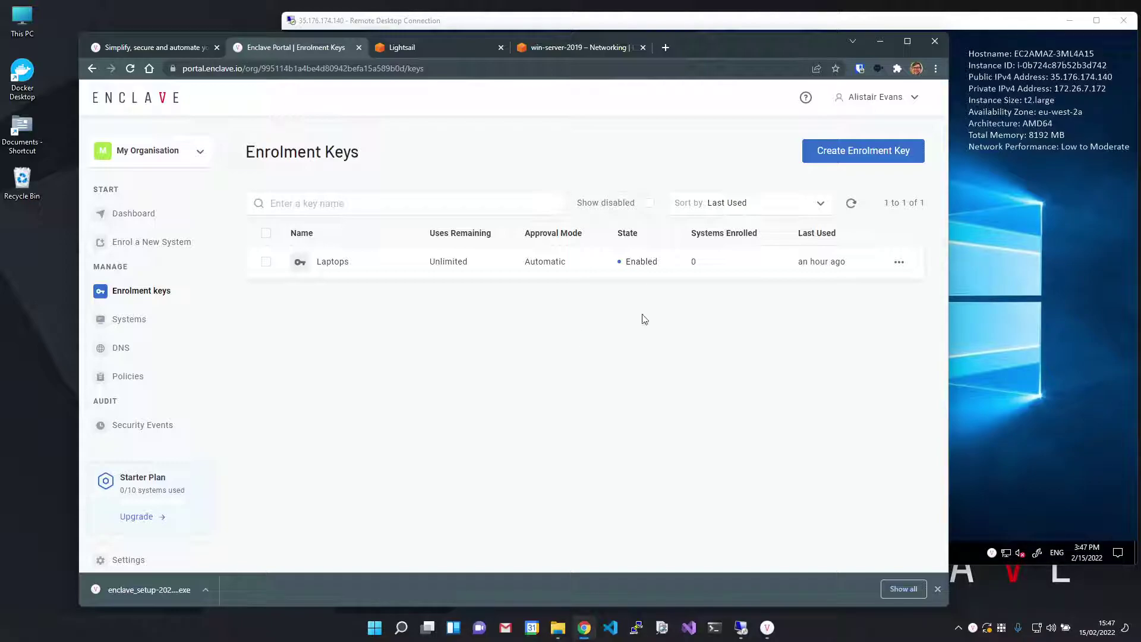
pyautogui.click(853, 156)
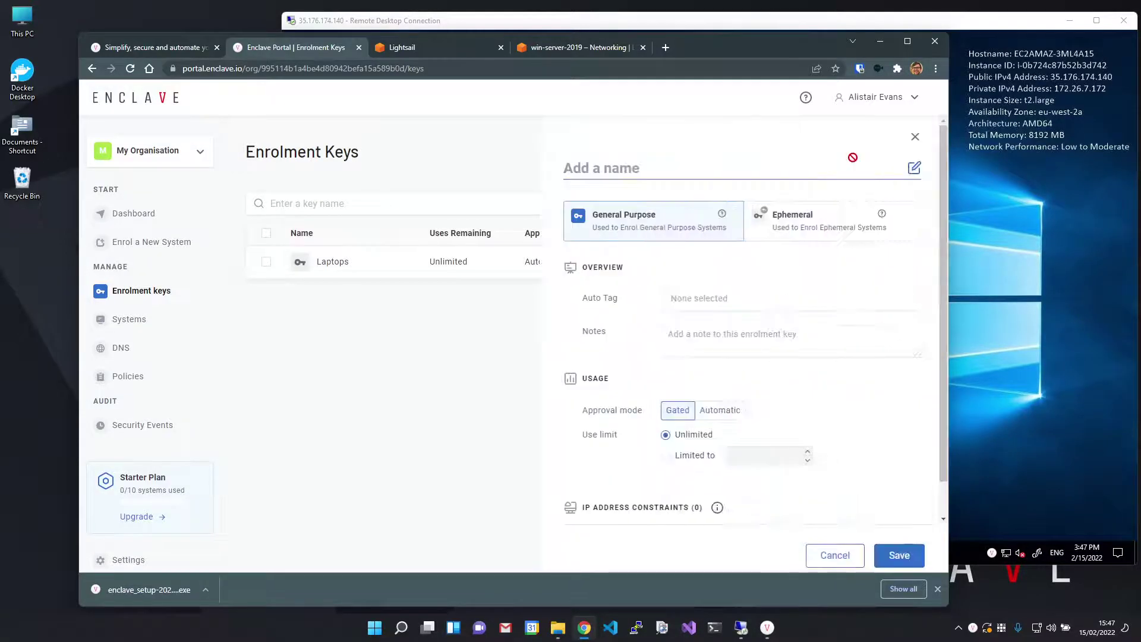
pyautogui.write('Servers')
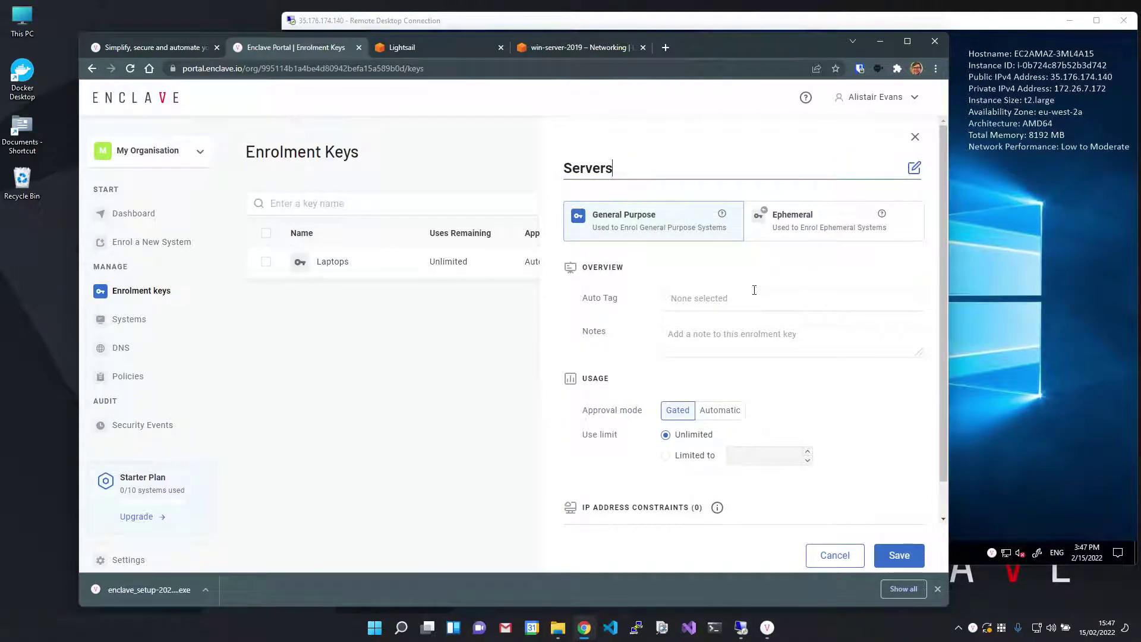
pyautogui.click(751, 297)
pyautogui.write('servers')
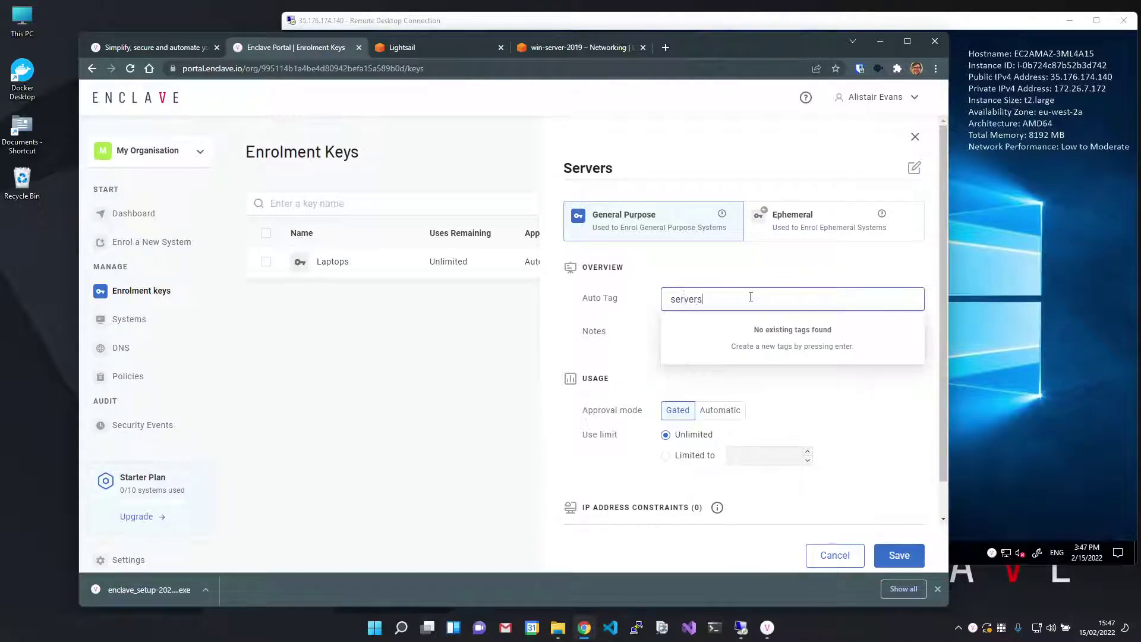
pyautogui.press('Return')
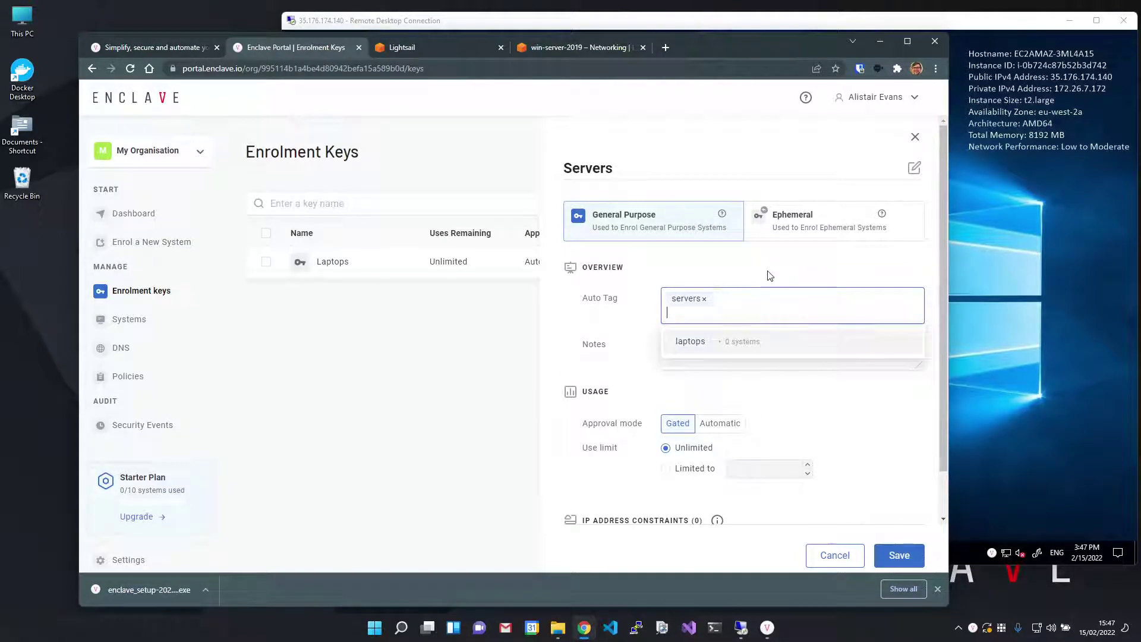
pyautogui.click(770, 276)
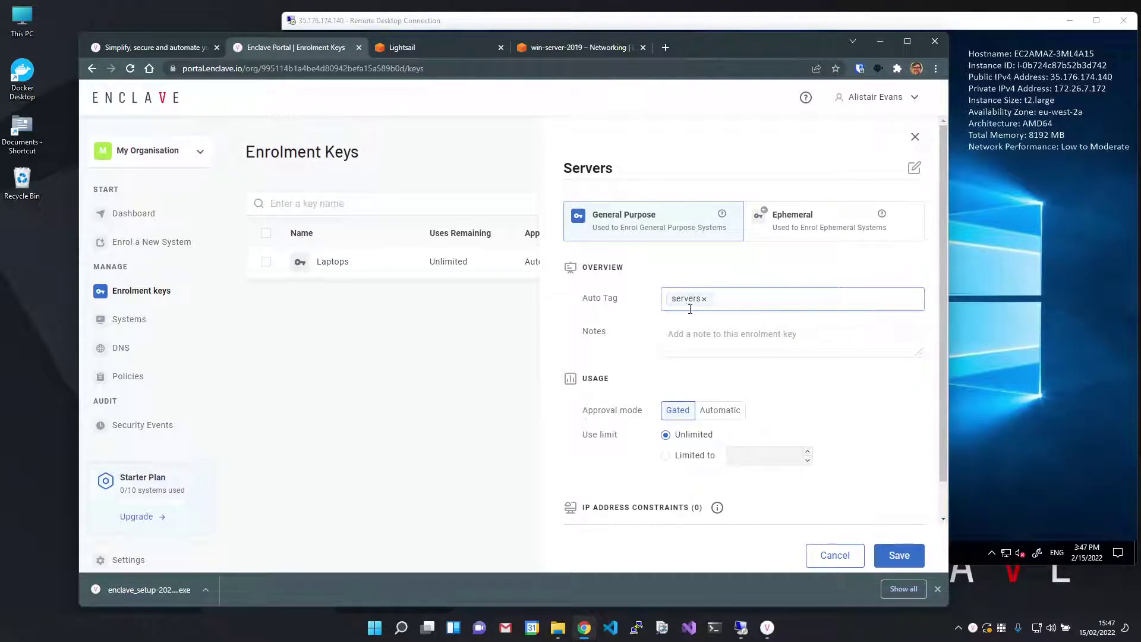
# Set approval mode to Automatic, save the Servers key, and copy its value
pyautogui.click(736, 411)
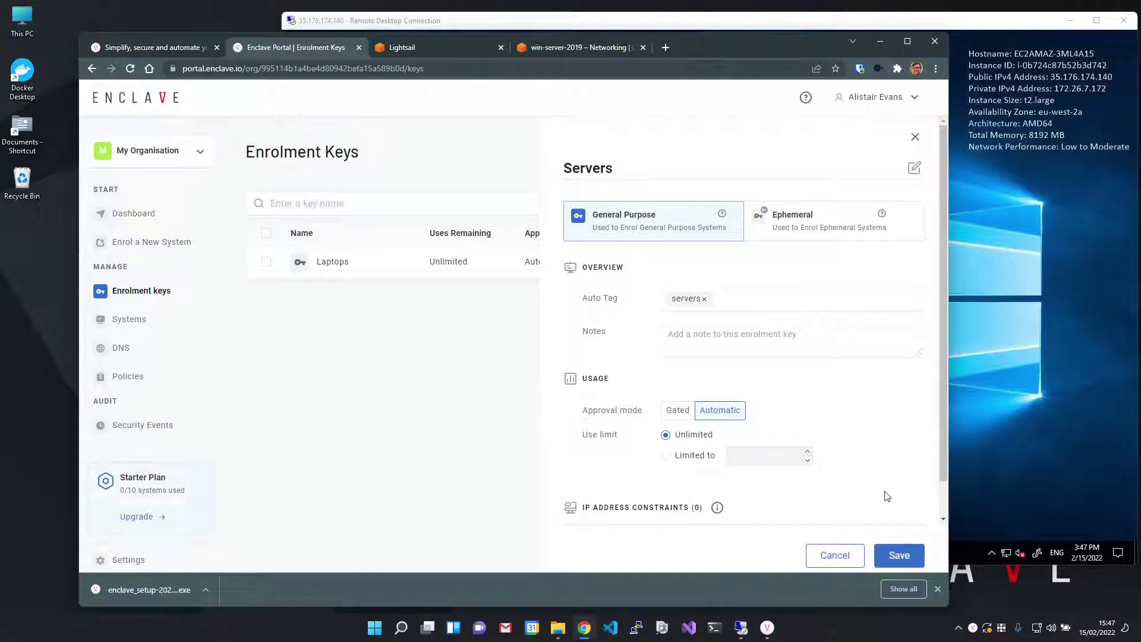
pyautogui.click(898, 555)
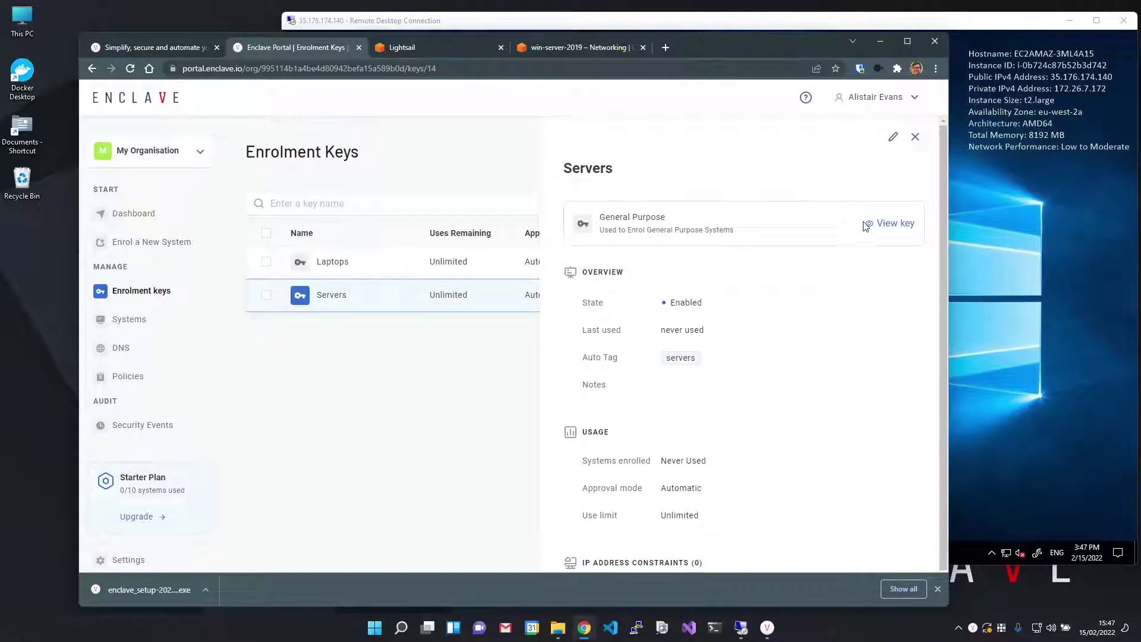
pyautogui.click(890, 222)
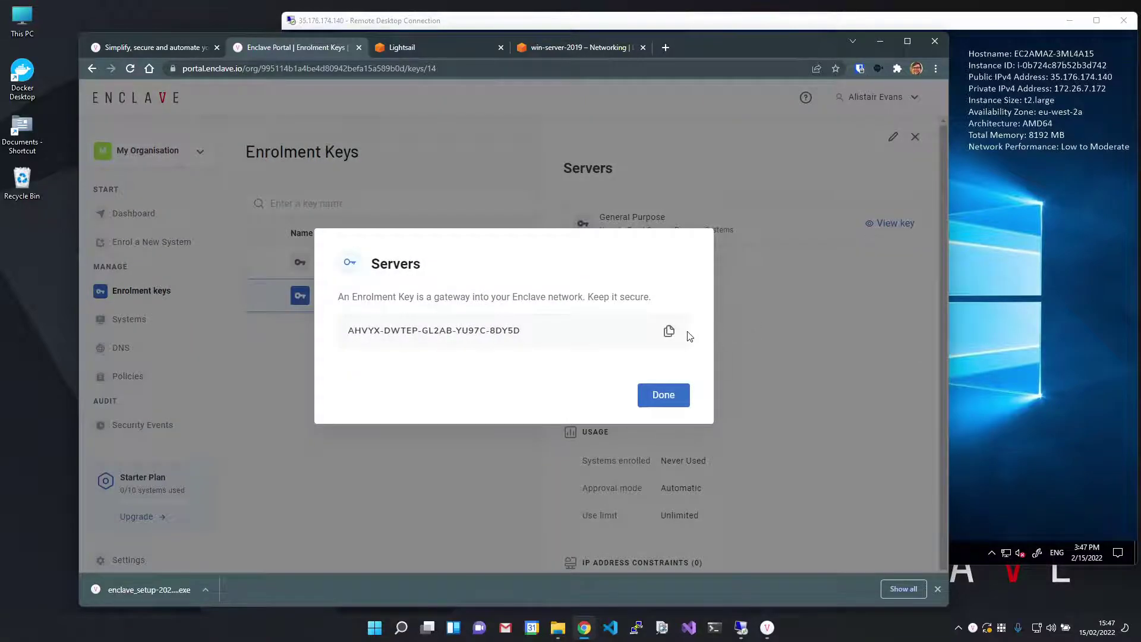
pyautogui.click(669, 331)
pyautogui.click(672, 395)
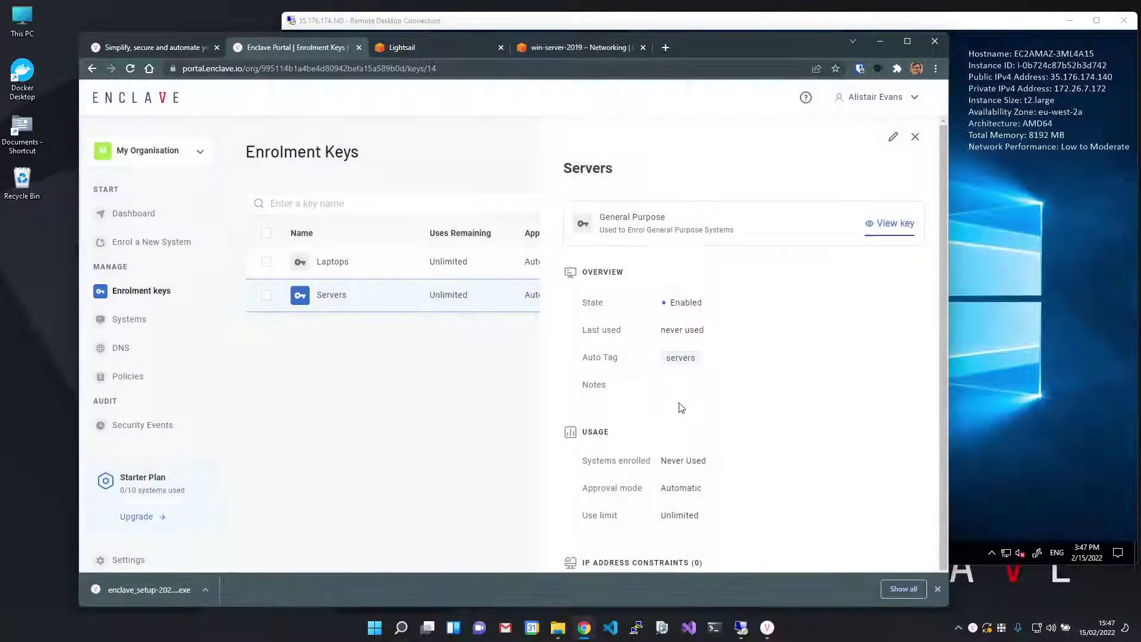
# Enrol the server with the pasted Servers key and allow network discovery
pyautogui.click(994, 309)
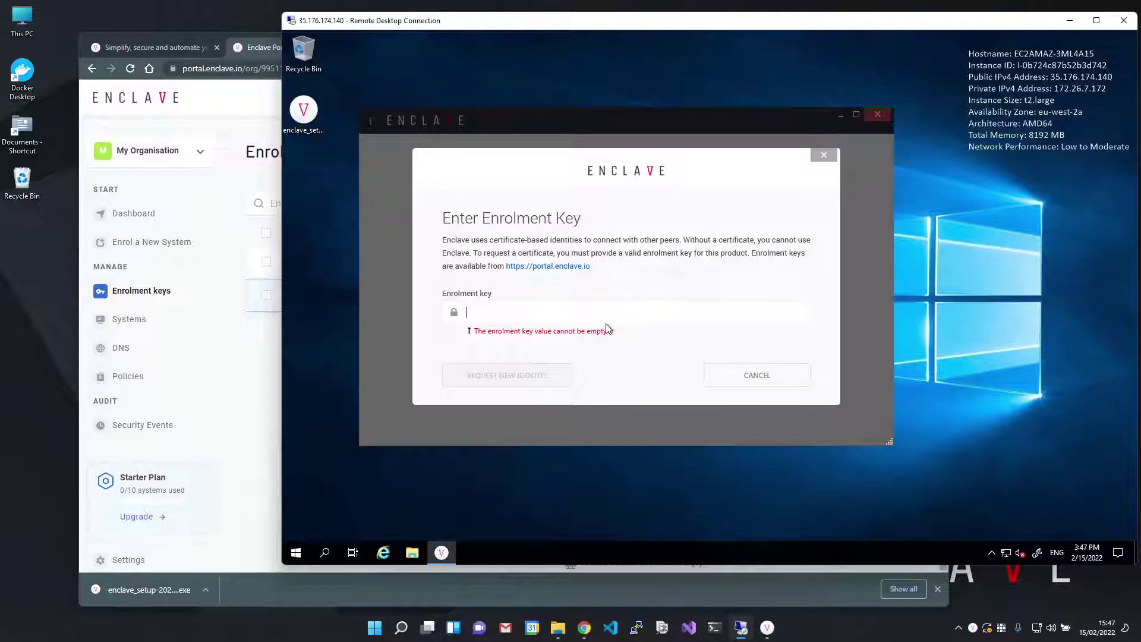
pyautogui.hotkey('ctrl', 'v')
pyautogui.click(533, 379)
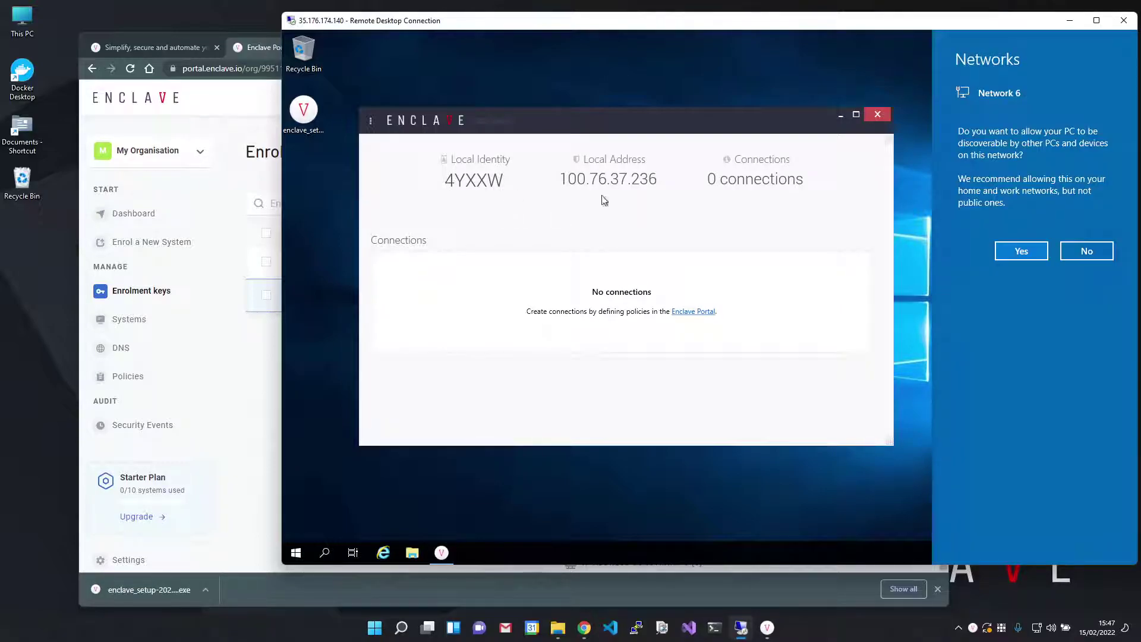
pyautogui.click(1019, 251)
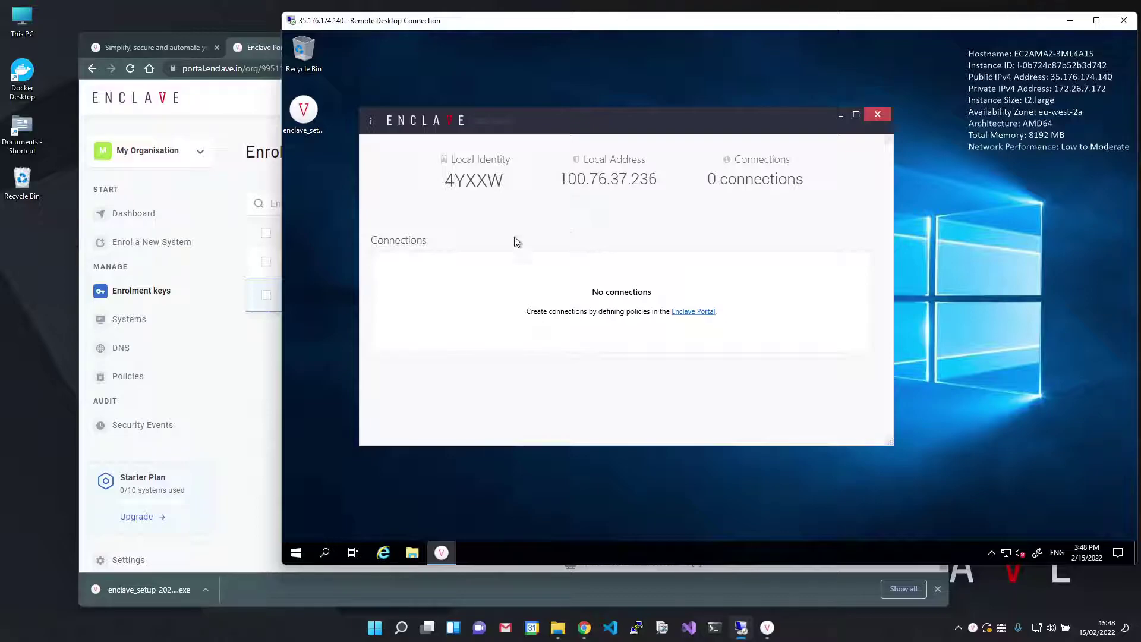
# Show the Systems page listing EC2AMAZ-3ML4A15 with the Servers key and servers tag
pyautogui.click(242, 301)
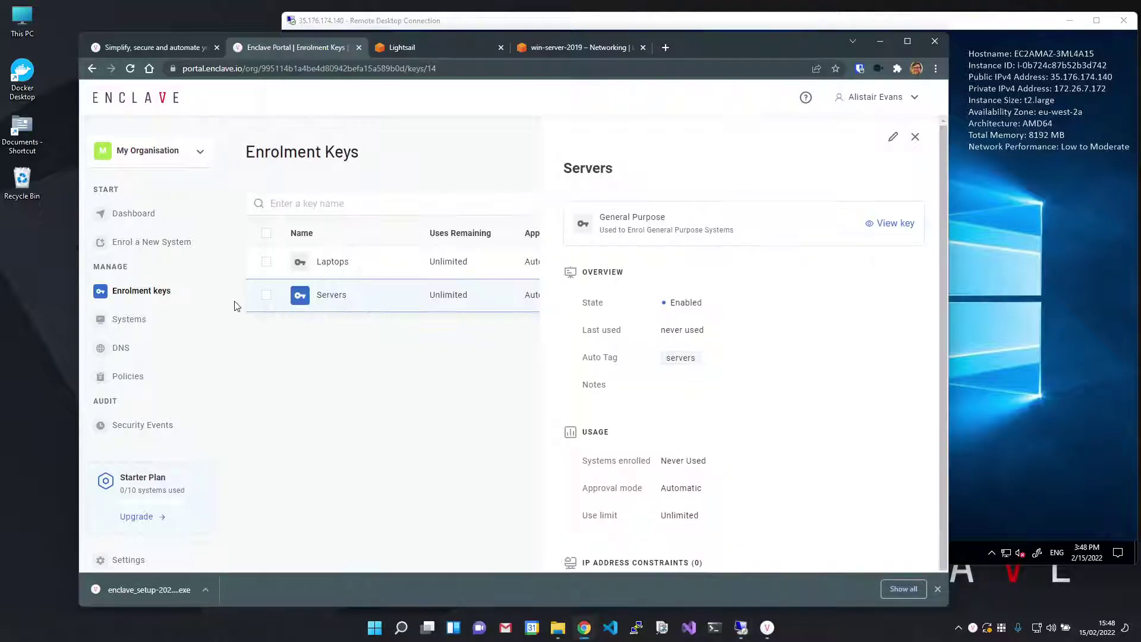
pyautogui.click(177, 315)
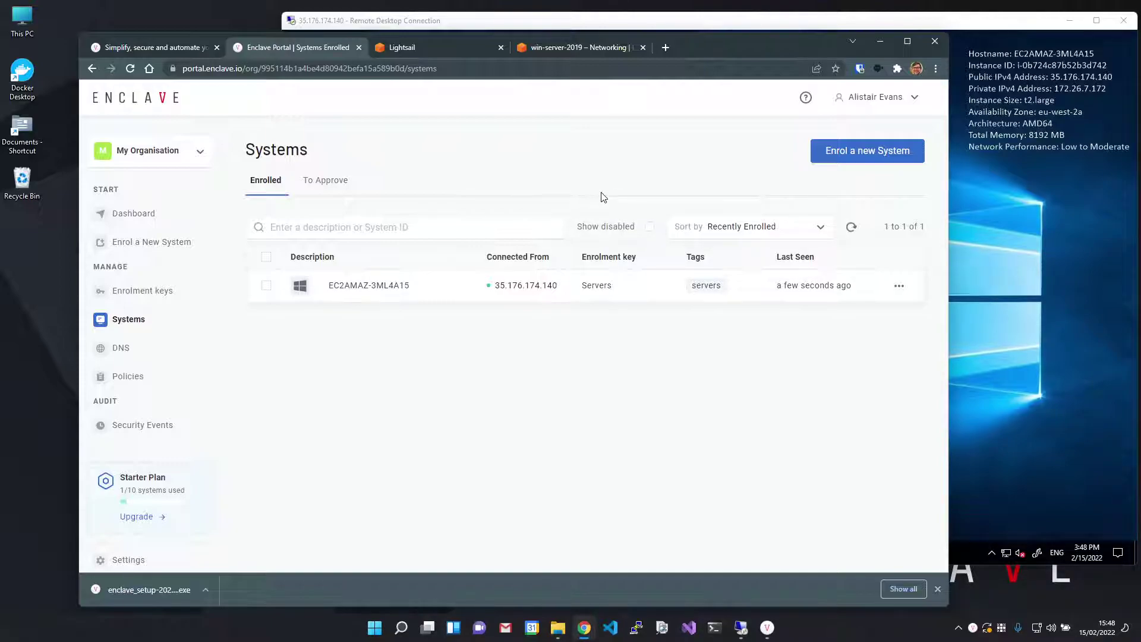
# Delete the RDP rule from win-server-2019's IPv4 firewall in Lightsail
pyautogui.click(588, 47)
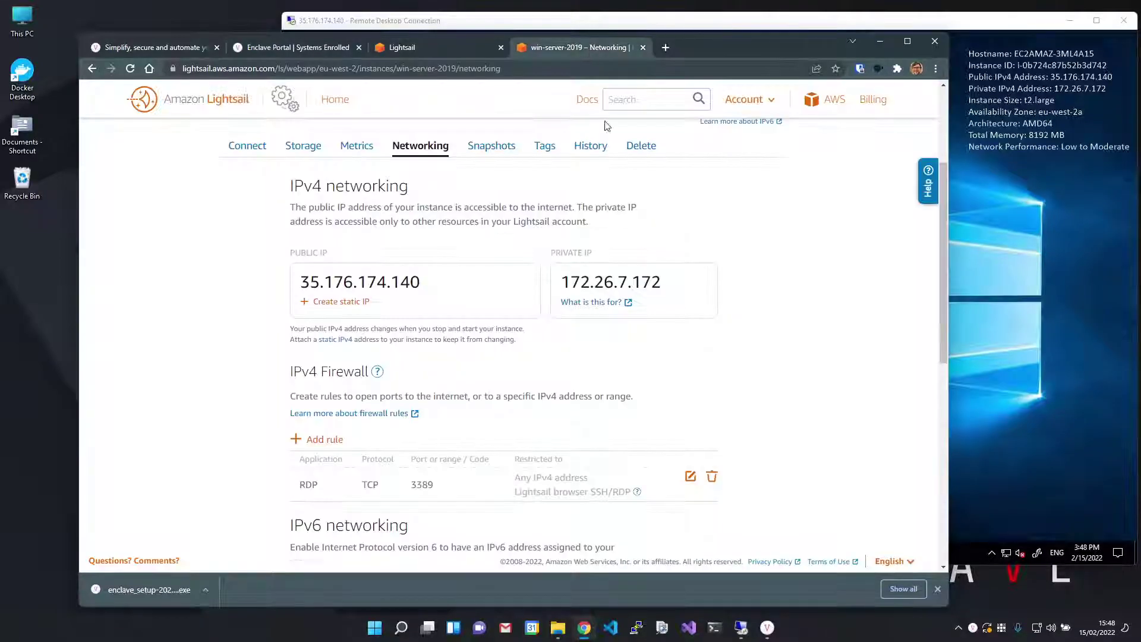
pyautogui.click(712, 476)
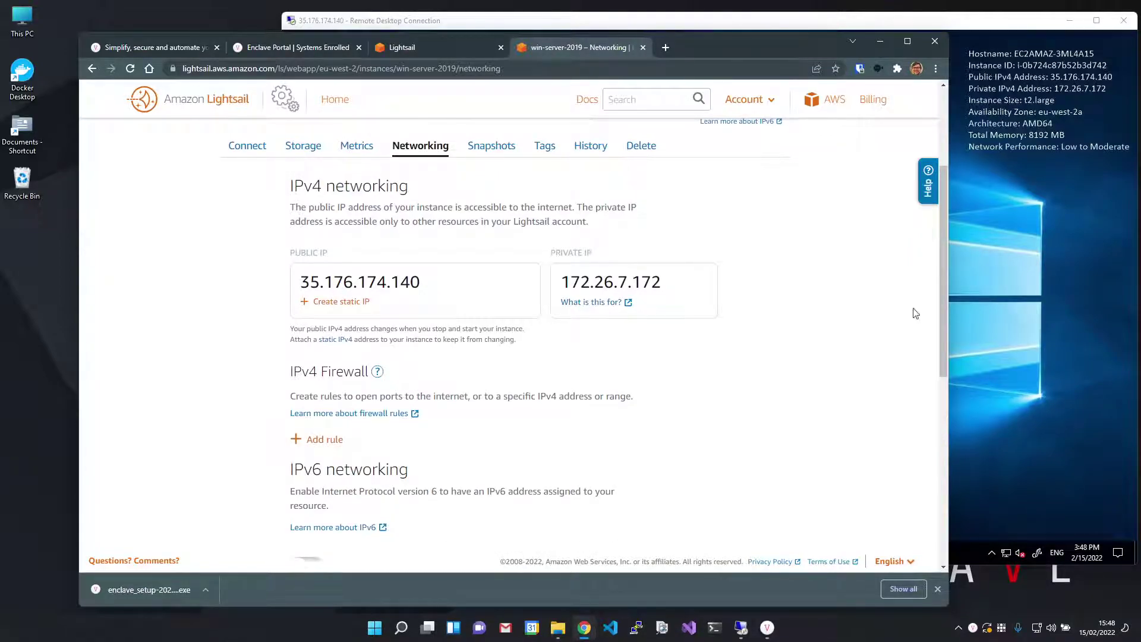
pyautogui.click(1016, 181)
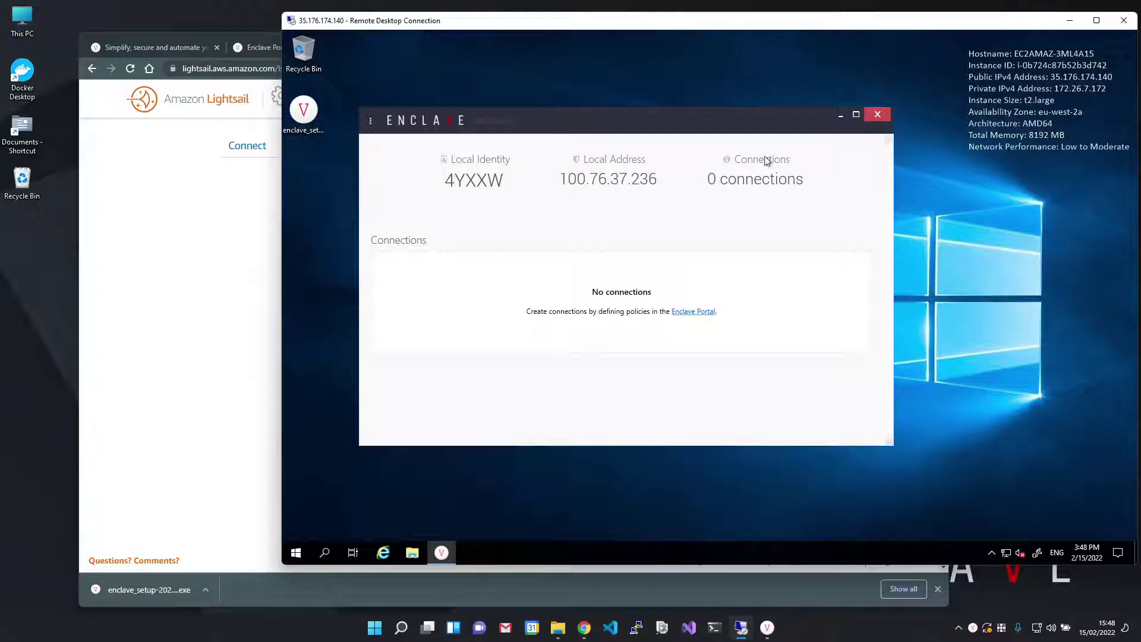
# Leave the server session and bring the laptop's Enclave enrolment-key prompt forward
pyautogui.click(235, 281)
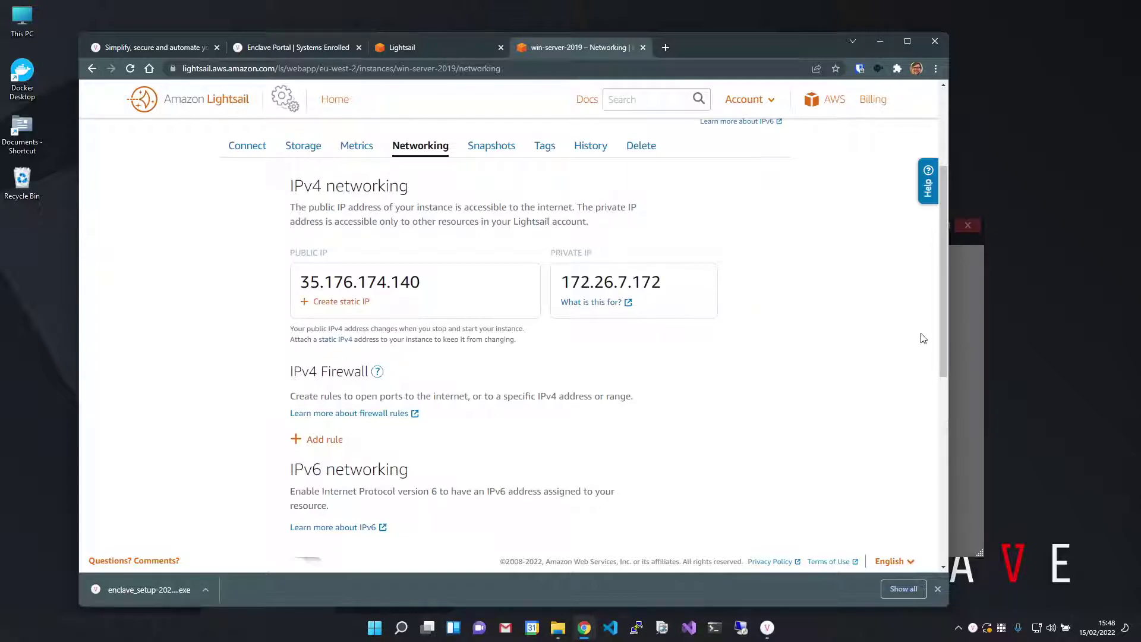
pyautogui.click(960, 342)
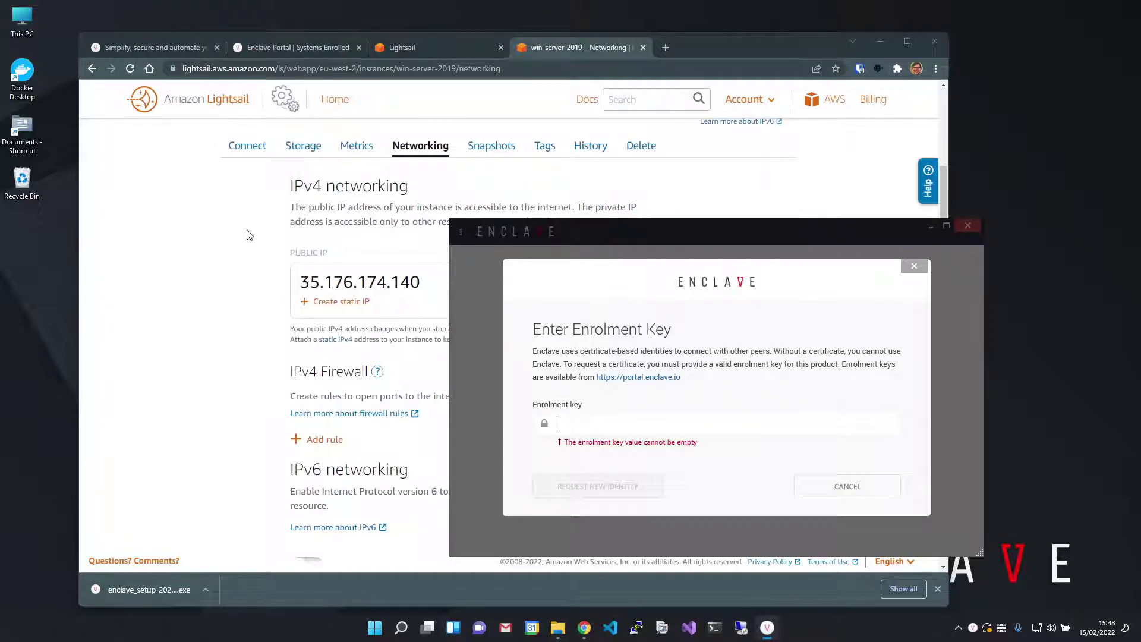
# Reveal and copy the Laptops enrolment key in Enclave Portal
pyautogui.click(291, 50)
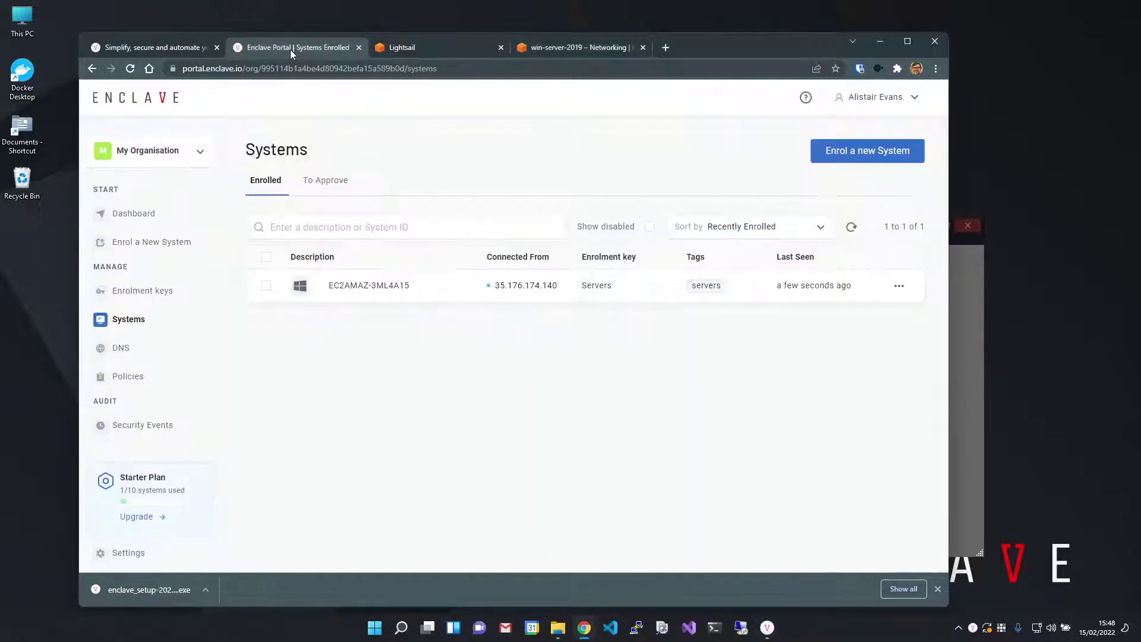
pyautogui.click(178, 290)
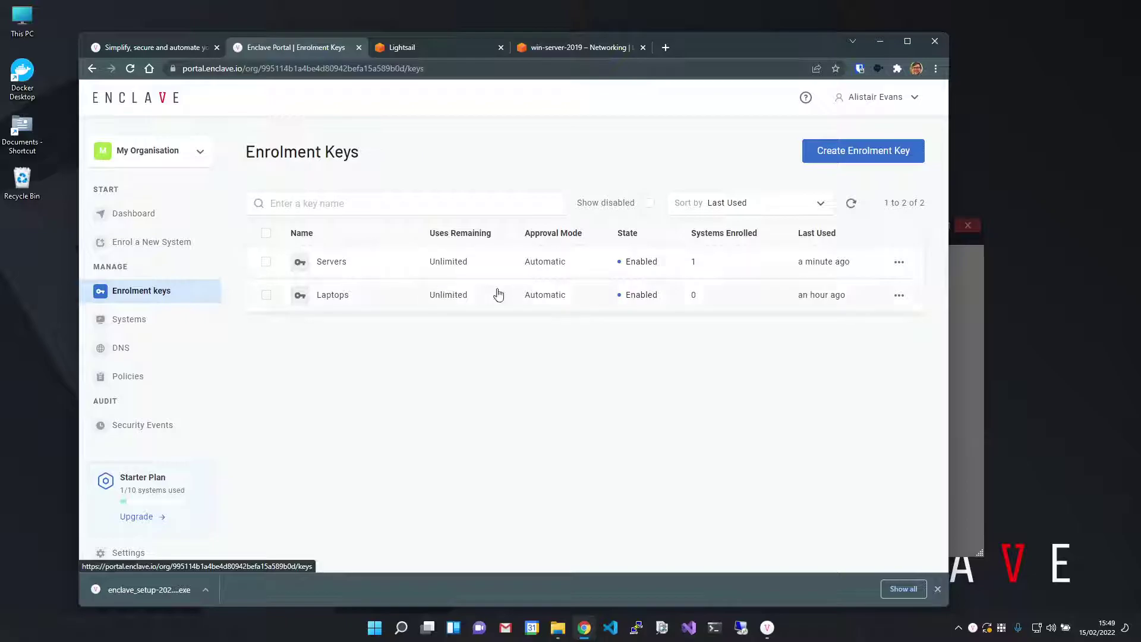
pyautogui.click(498, 295)
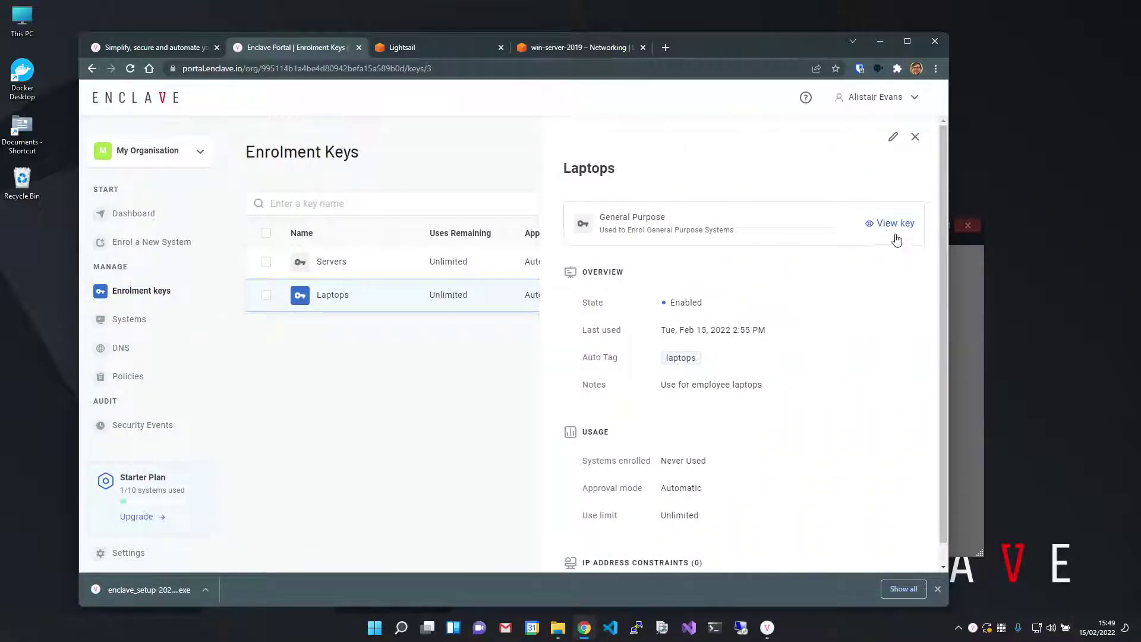
pyautogui.click(894, 232)
pyautogui.click(669, 324)
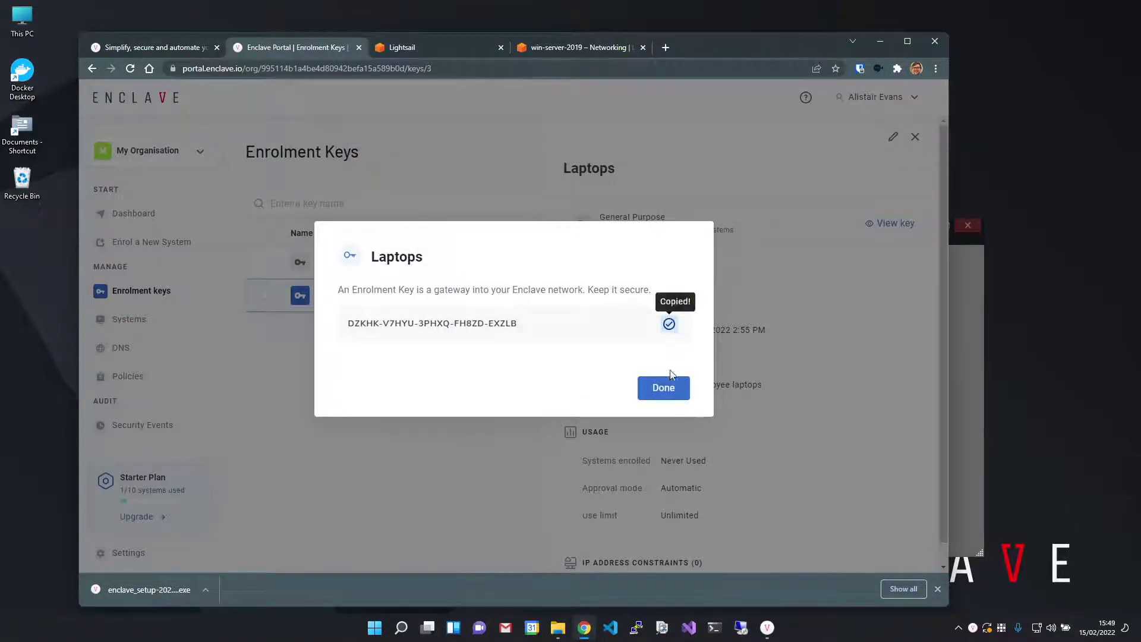
# Paste the Laptops key into the laptop's Enclave app and request a new identity
pyautogui.click(961, 422)
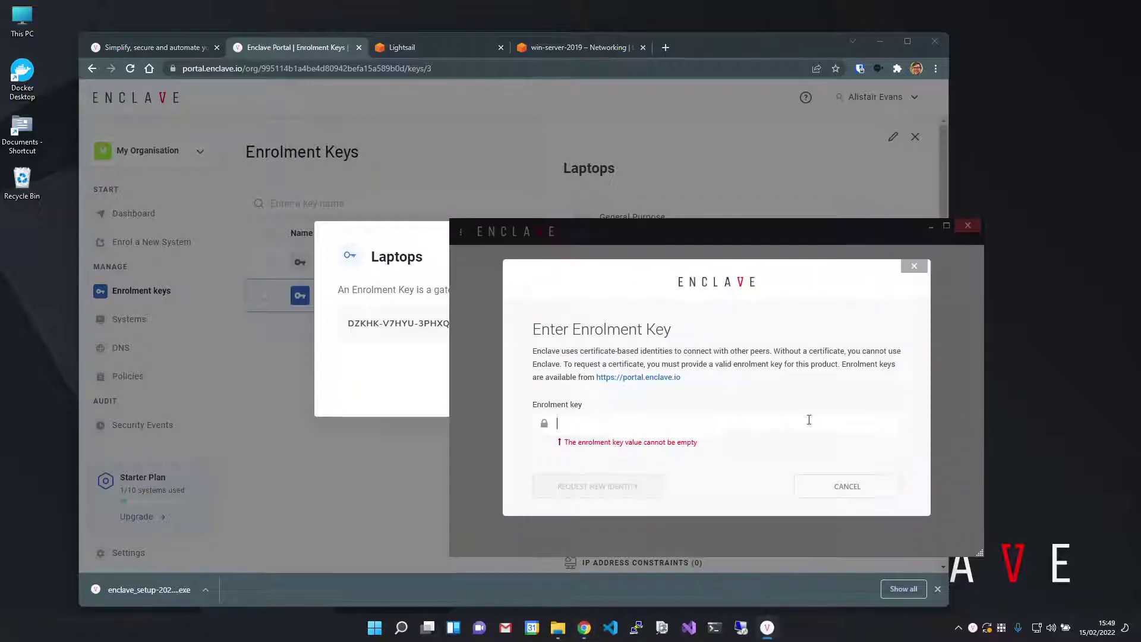
pyautogui.hotkey('ctrl', 'v')
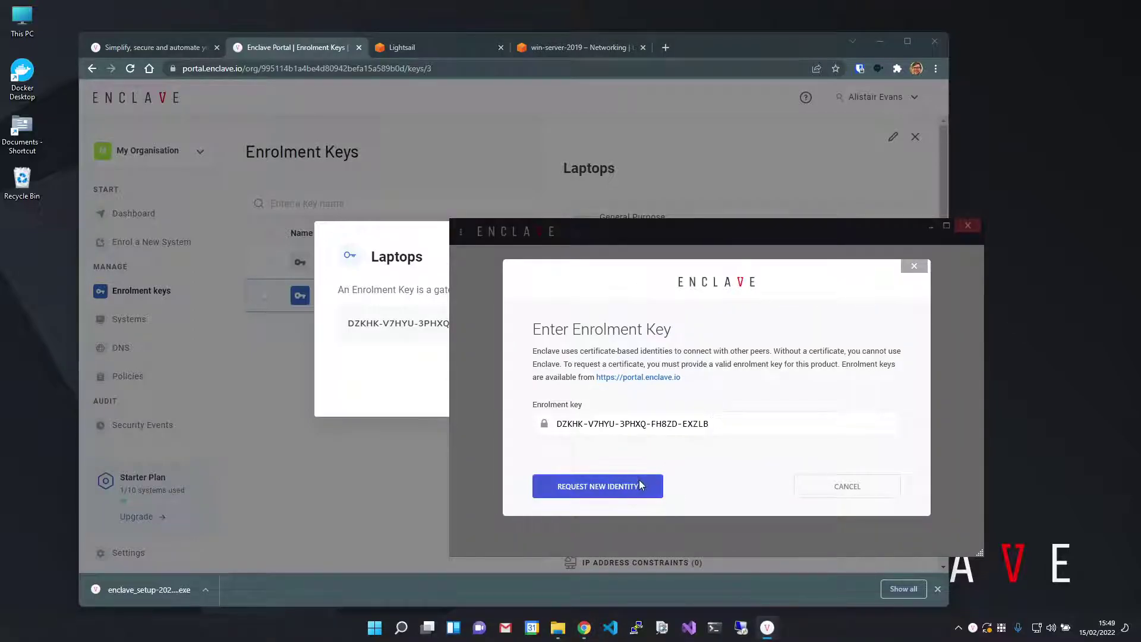
pyautogui.click(639, 479)
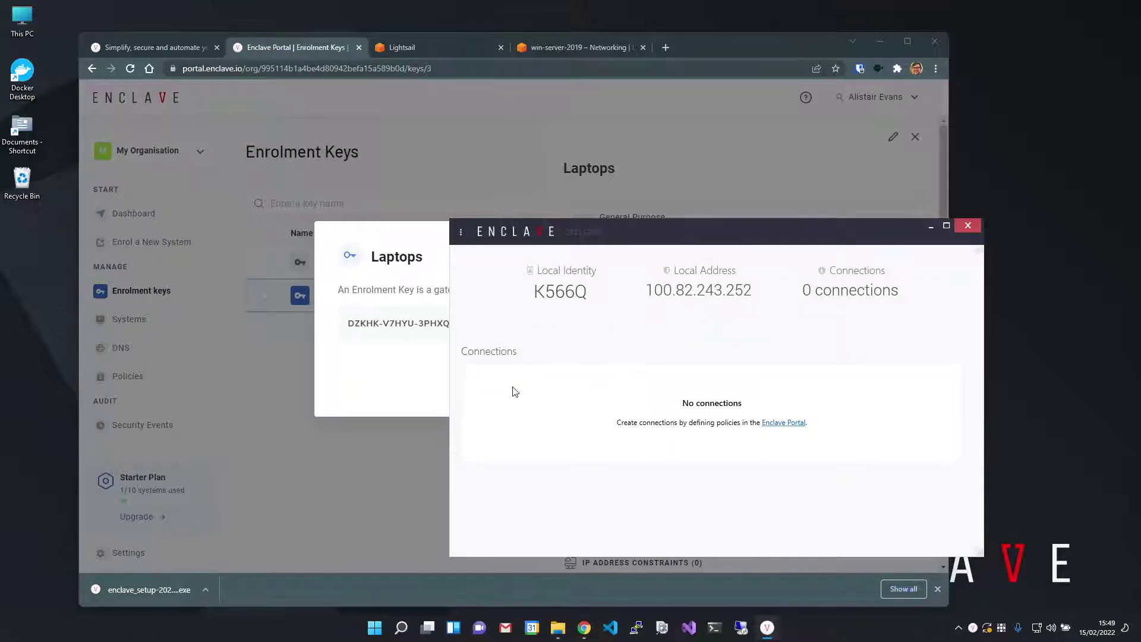
pyautogui.click(219, 327)
# Confirm DESKTOP-PTJI1KB is enrolled with the laptops tag, then view the empty Policies page
pyautogui.click(188, 324)
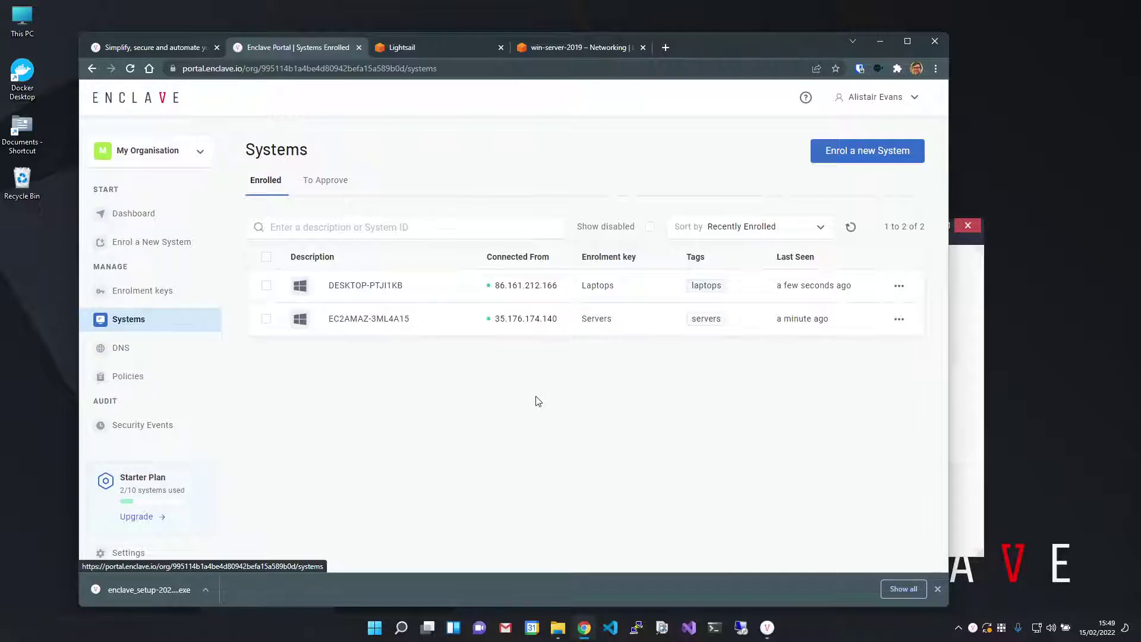
pyautogui.click(178, 378)
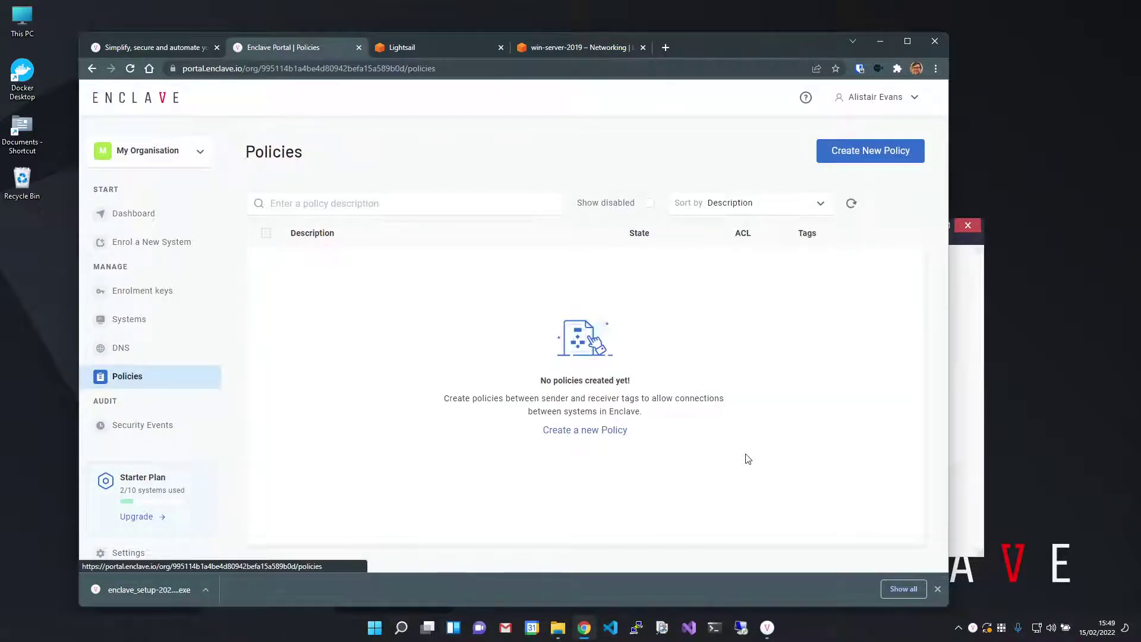
pyautogui.click(938, 589)
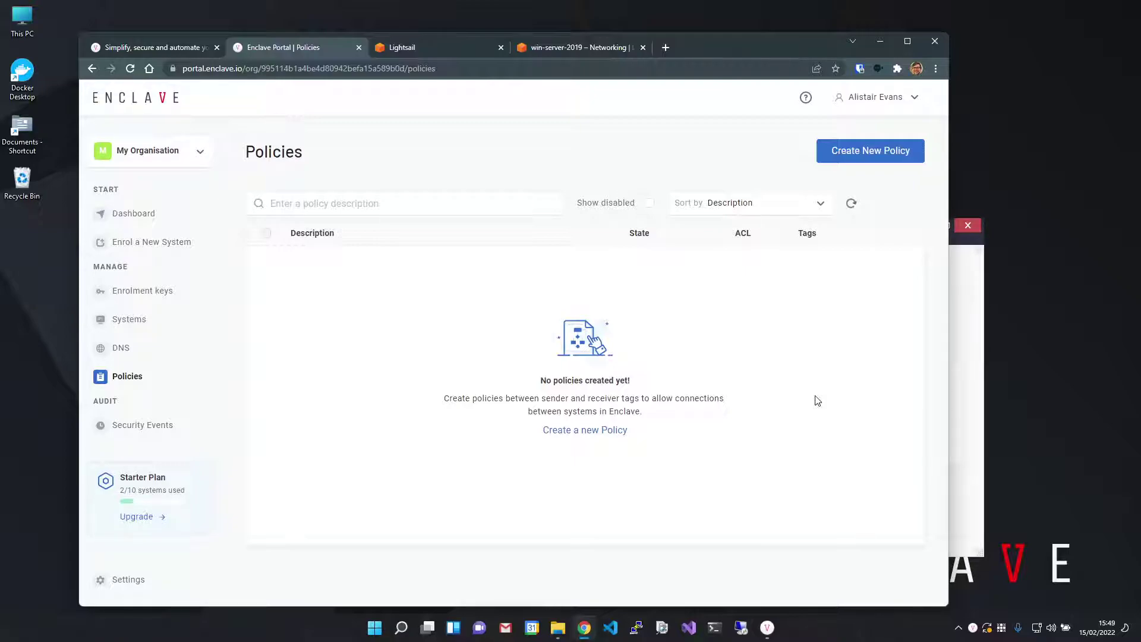
# Start a new policy with the description 'Laptops to Servers'
pyautogui.click(874, 151)
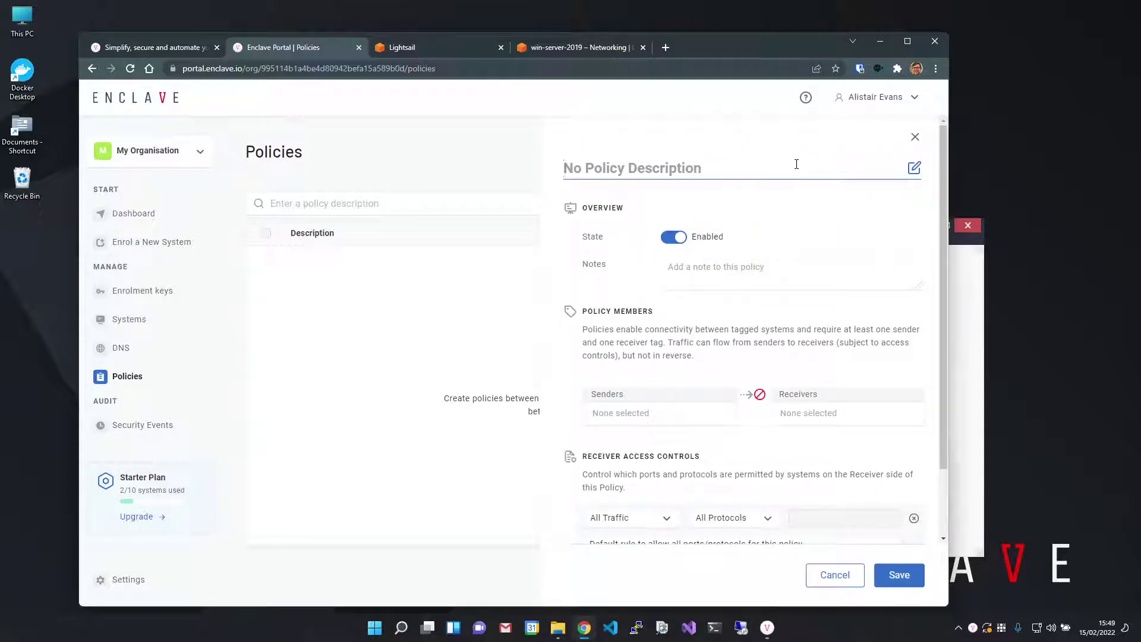
pyautogui.write('S')
pyautogui.press('BackSpace')
pyautogui.write('Laptops to Servers')
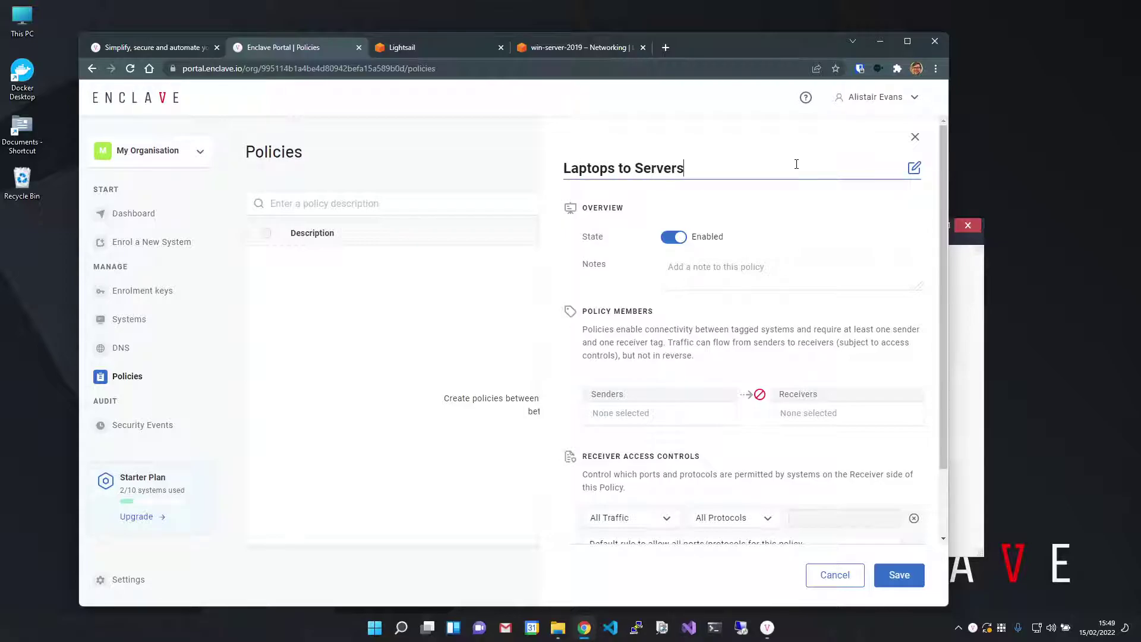
# Set laptops as the sender tag and servers as the receiver tag, then save the policy
pyautogui.click(660, 413)
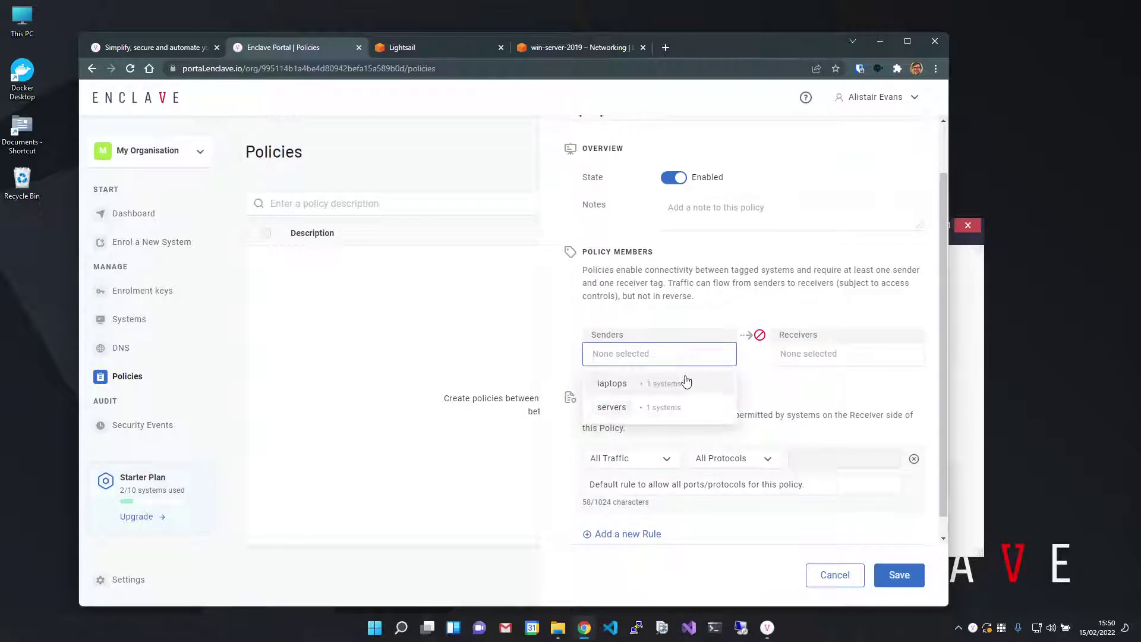
pyautogui.click(613, 383)
pyautogui.click(830, 357)
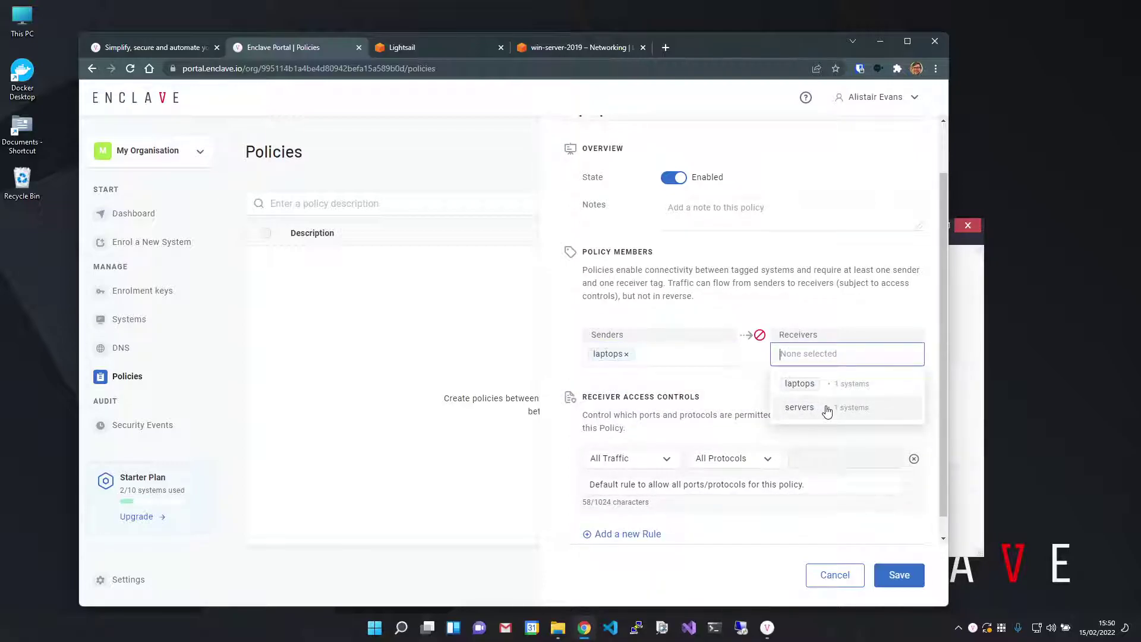
pyautogui.click(826, 411)
pyautogui.click(737, 406)
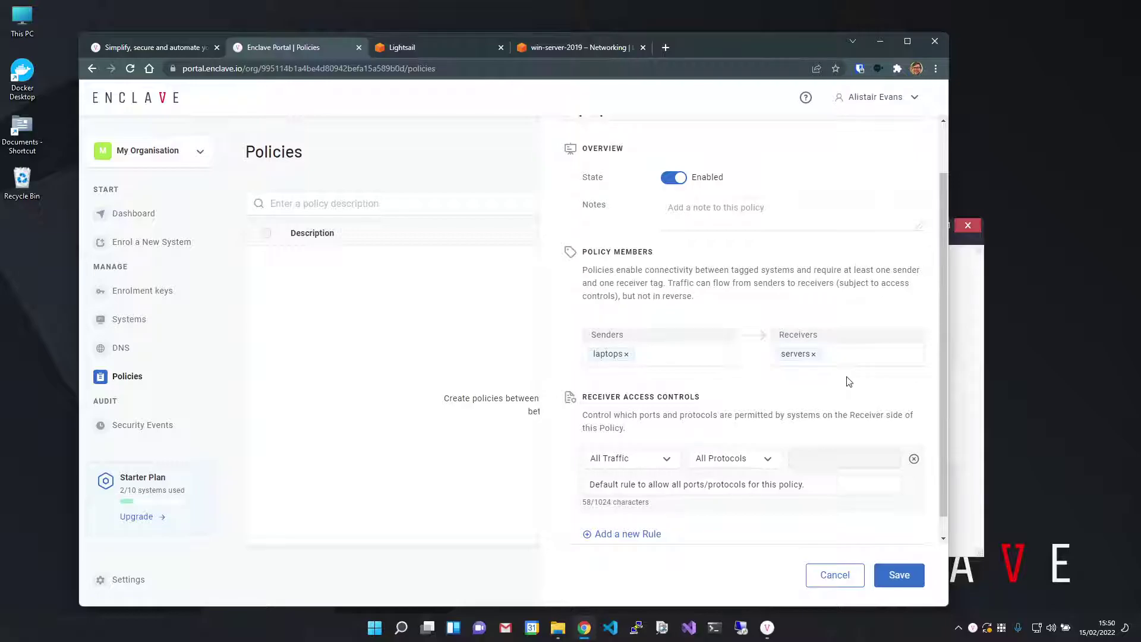
pyautogui.click(898, 580)
pyautogui.click(972, 477)
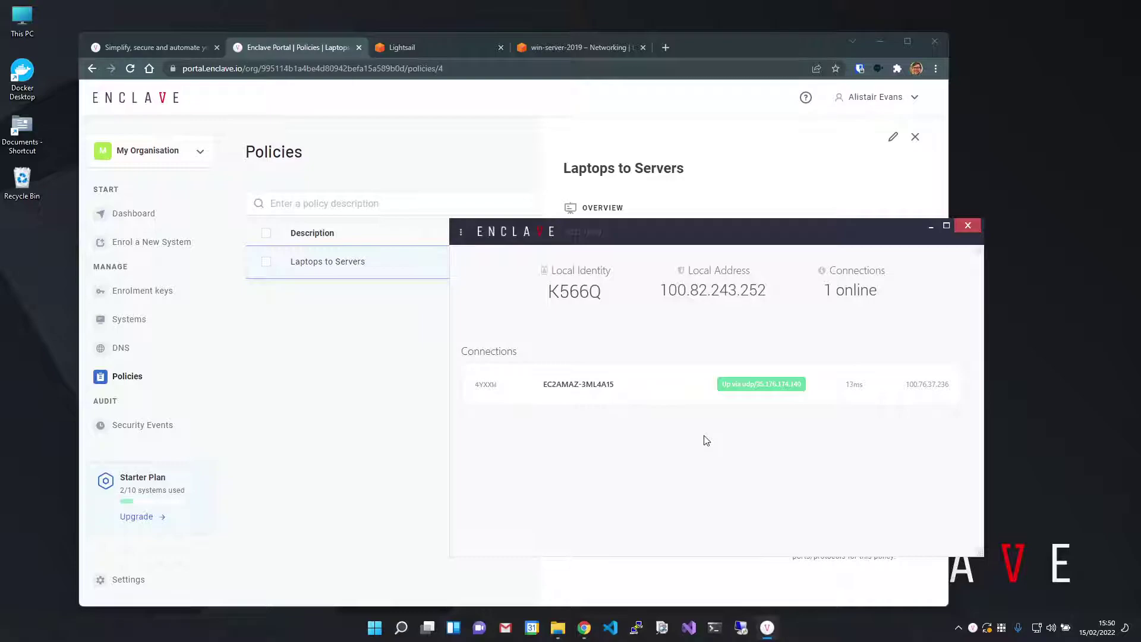
# Copy the EC2AMAZ-3ML4A15 connection's Enclave hostname and switch to Remote Desktop Connection
pyautogui.rightClick(700, 385)
pyautogui.moveTo(768, 406)
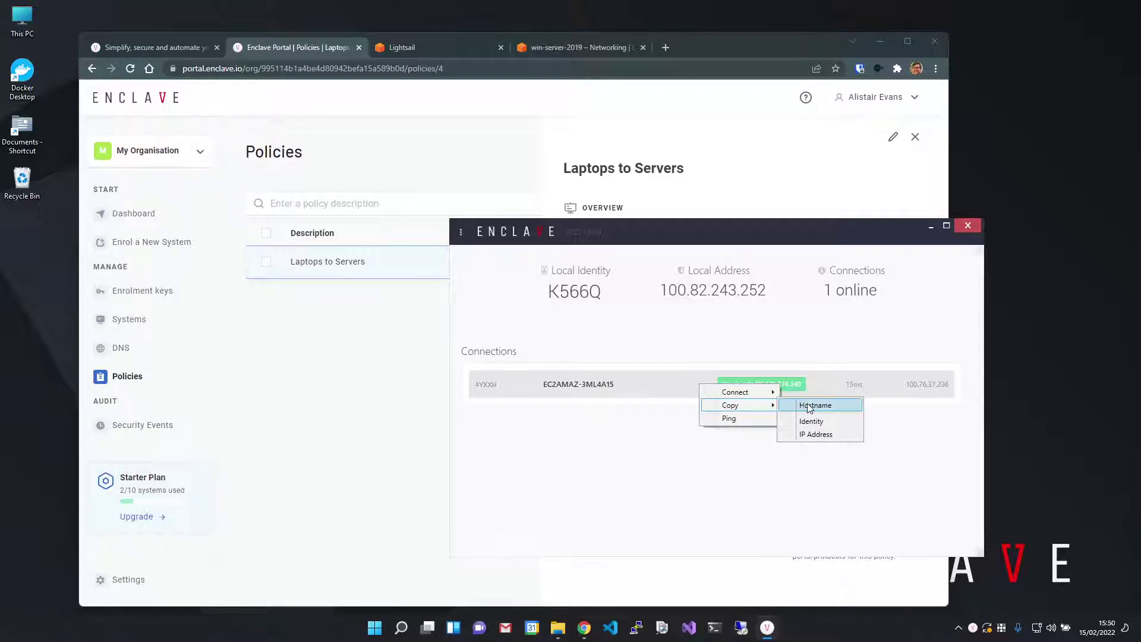
pyautogui.click(834, 407)
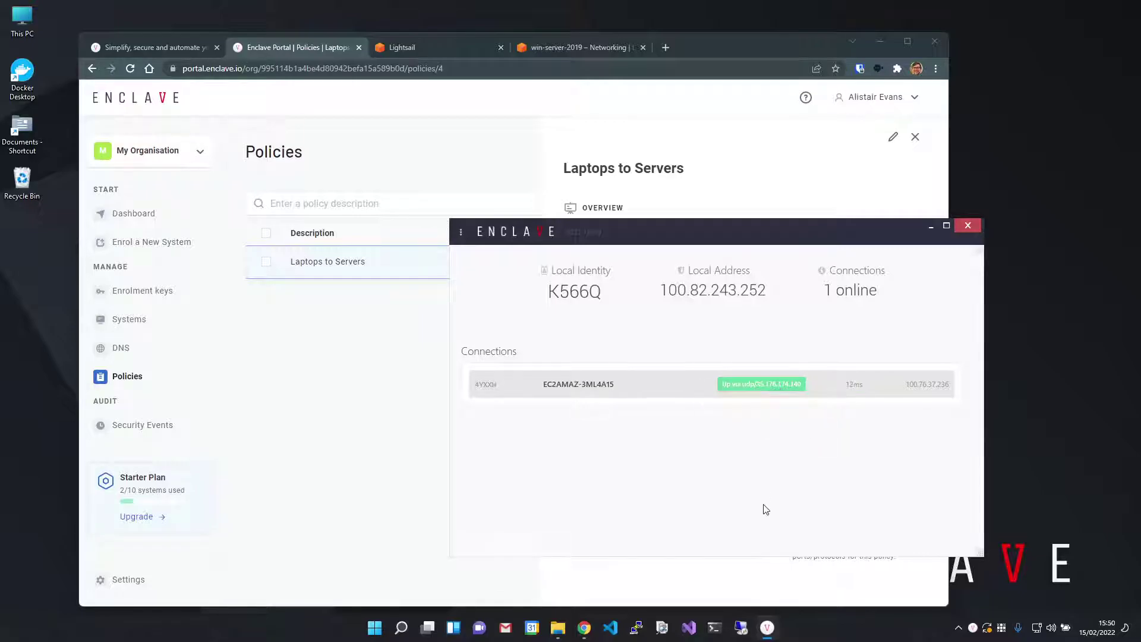
pyautogui.click(741, 627)
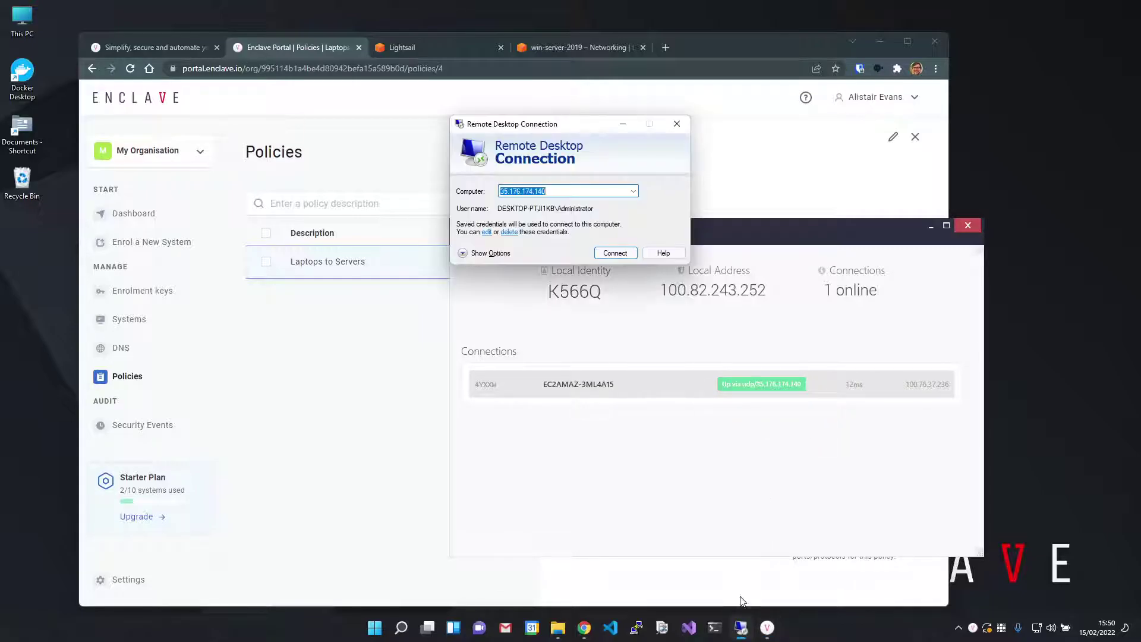
# Replace the Computer address 35.176.174.140 with the pasted 4yxxw.id.enclave hostname and connect
pyautogui.click(577, 191)
pyautogui.hotkey('ctrl', 'a')
pyautogui.hotkey('ctrl', 'v')
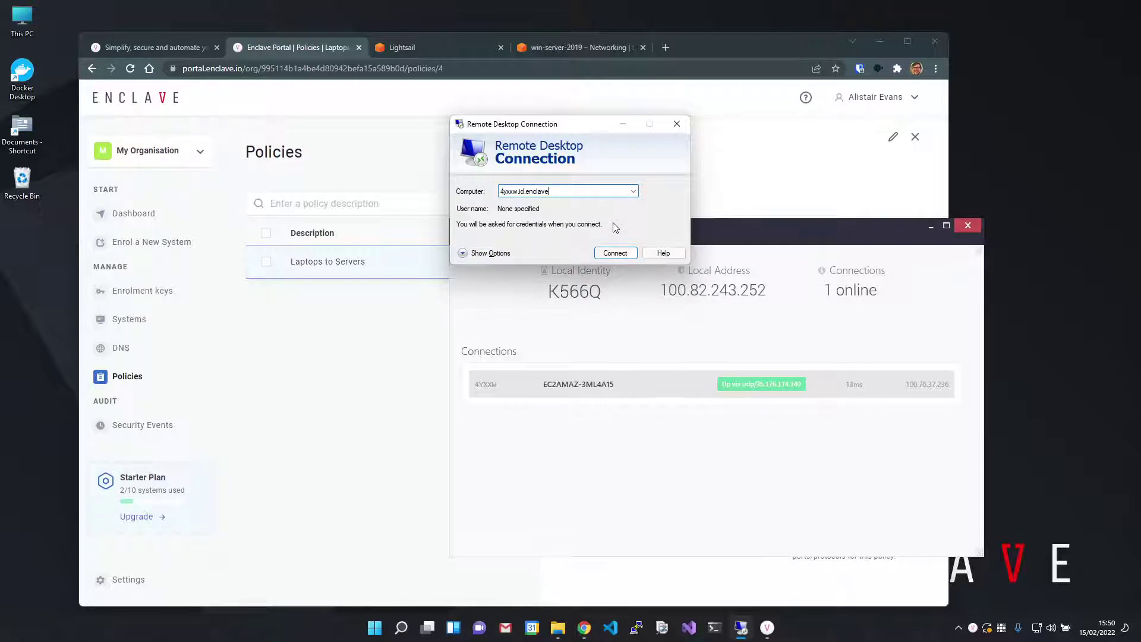
pyautogui.click(616, 253)
# Sign in as Administrator with the account password and accept the certificate warning
pyautogui.write('Administrator')
pyautogui.press('Tab')
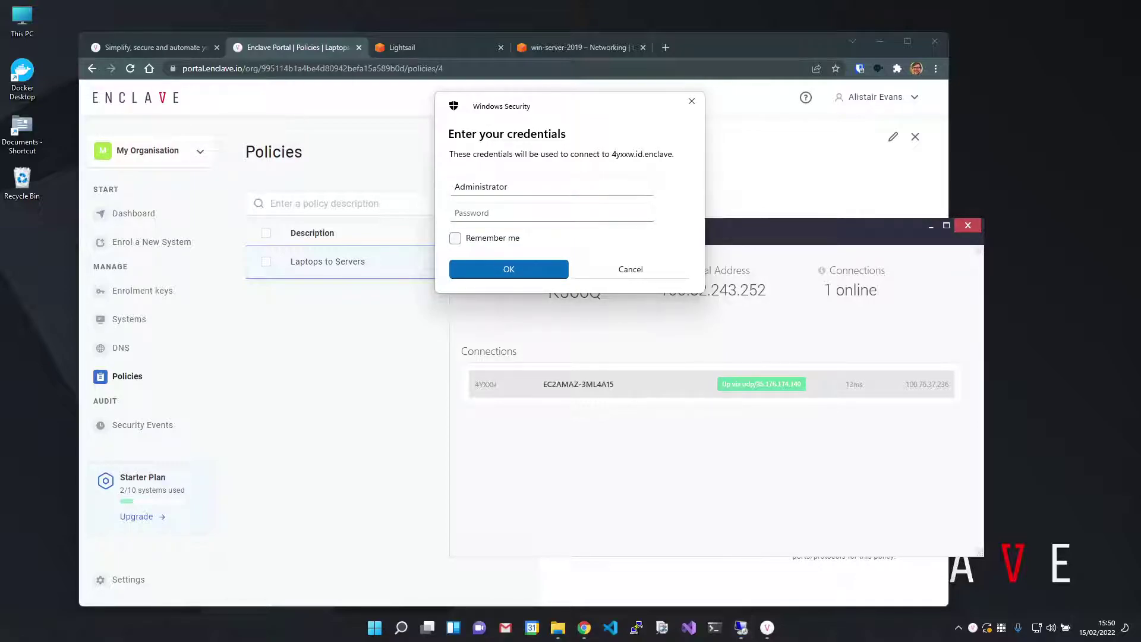
pyautogui.click(588, 218)
pyautogui.hotkey('ctrl', 'v')
pyautogui.click(494, 268)
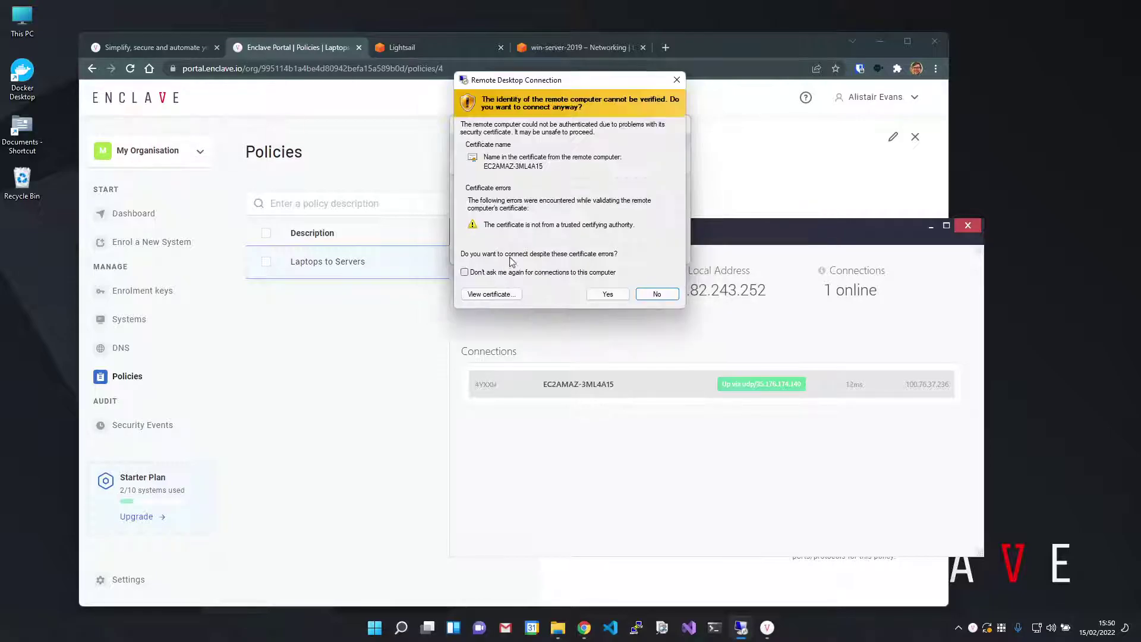
pyautogui.click(609, 294)
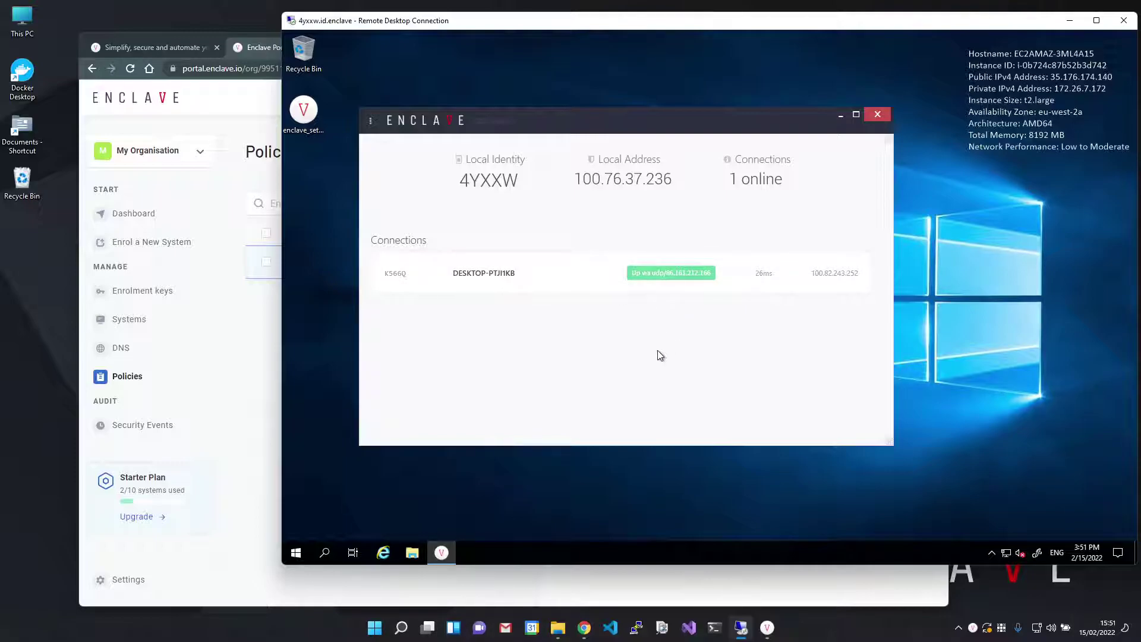
# Close the policy details, then disable and re-enable the Laptops to Servers policy
pyautogui.click(246, 331)
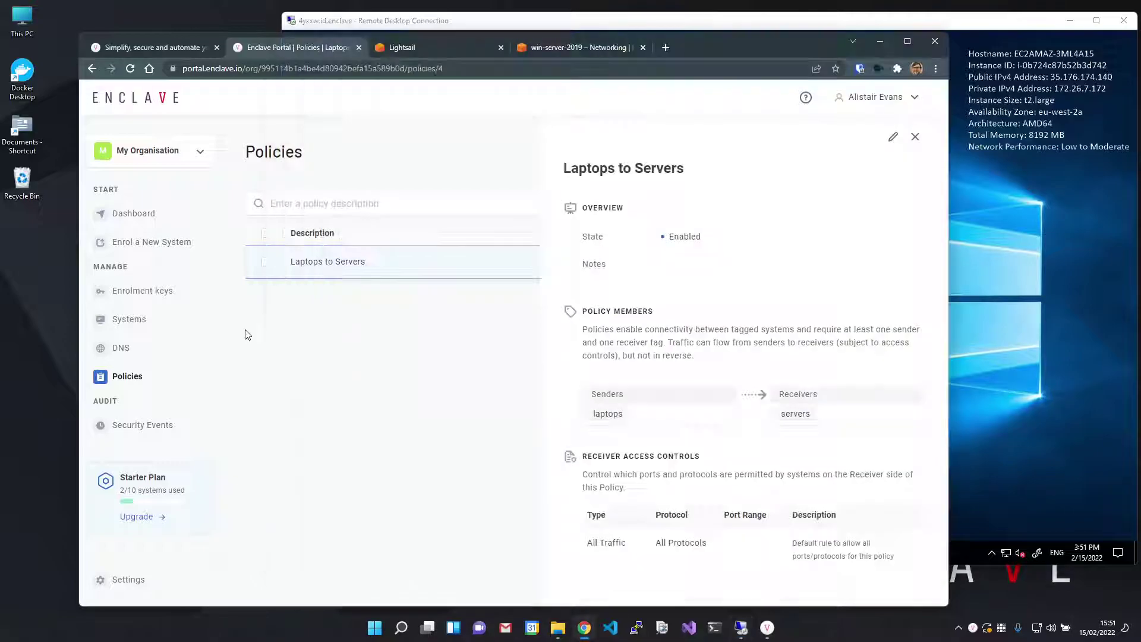
pyautogui.click(915, 137)
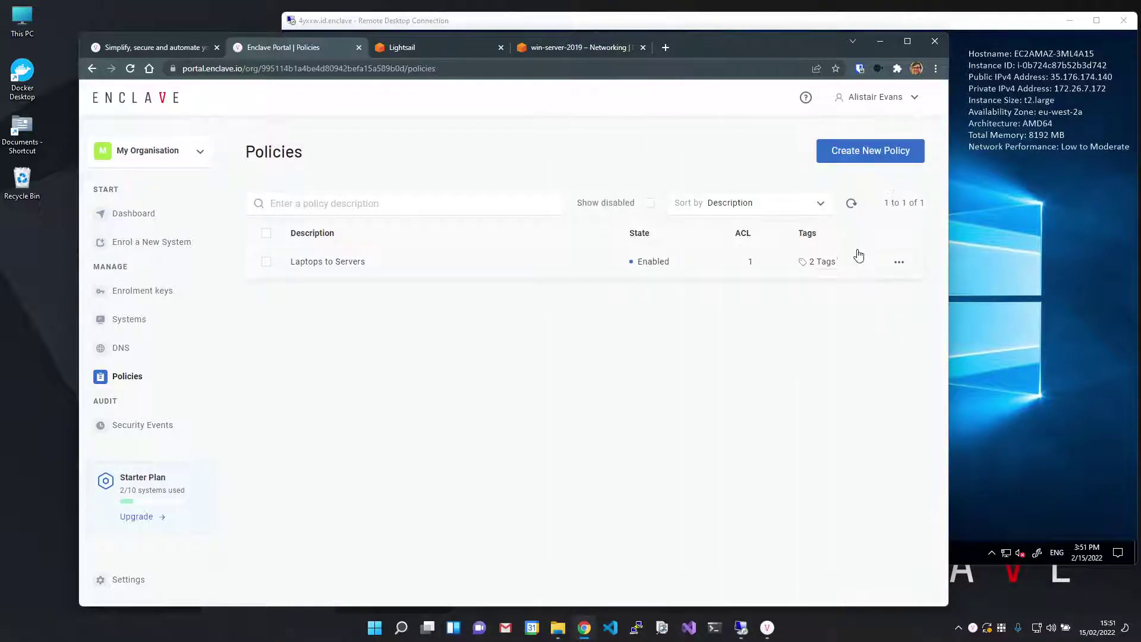
pyautogui.click(897, 263)
pyautogui.click(850, 313)
pyautogui.click(898, 264)
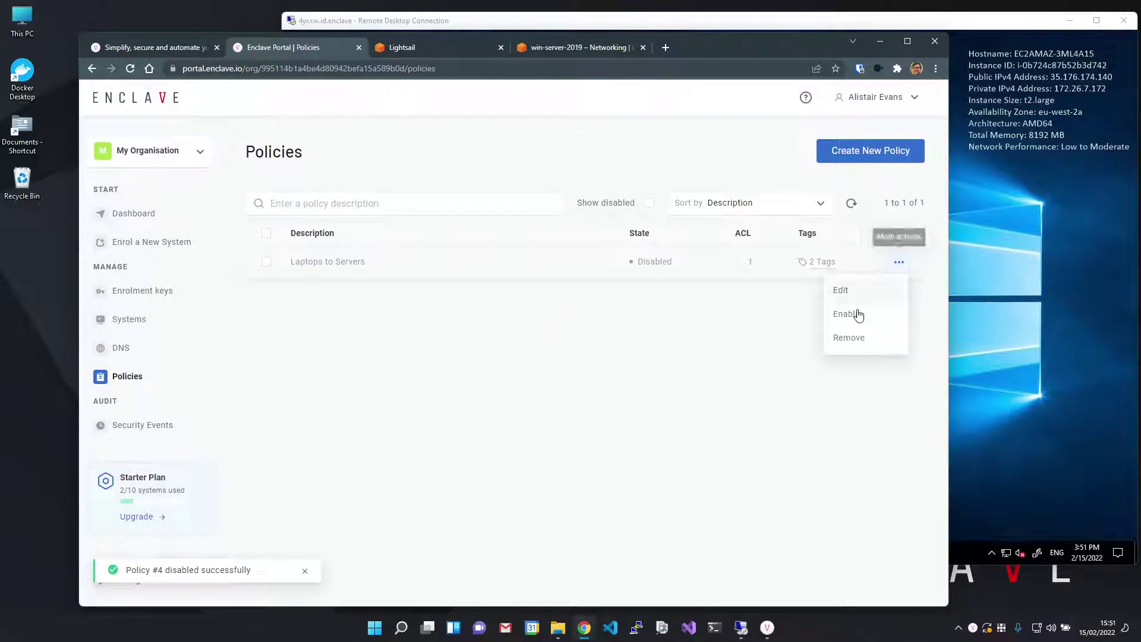
pyautogui.click(856, 318)
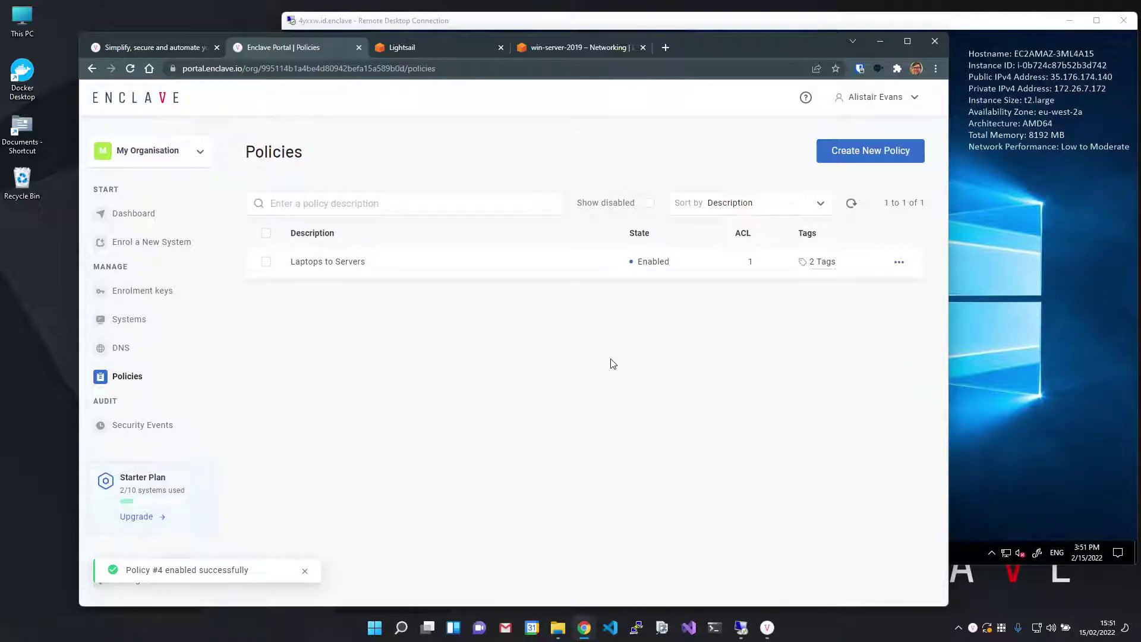
# Place the laptop's Enclave window beside the server's, both showing 1 connection online
pyautogui.click(1028, 359)
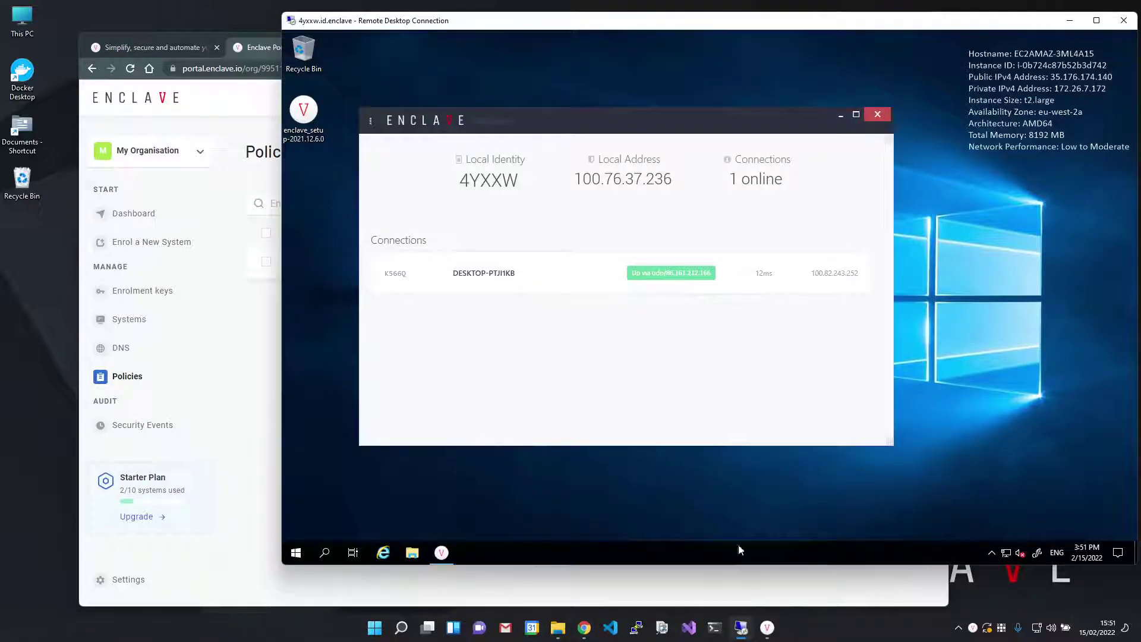
pyautogui.click(766, 627)
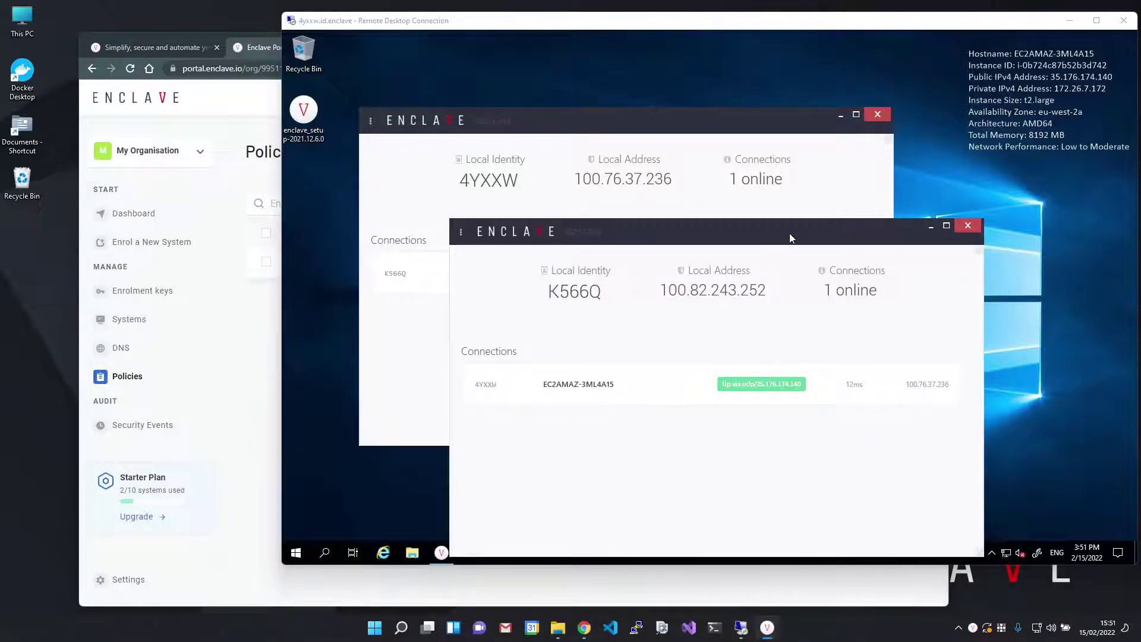
pyautogui.moveTo(790, 236); pyautogui.dragTo(921, 247)
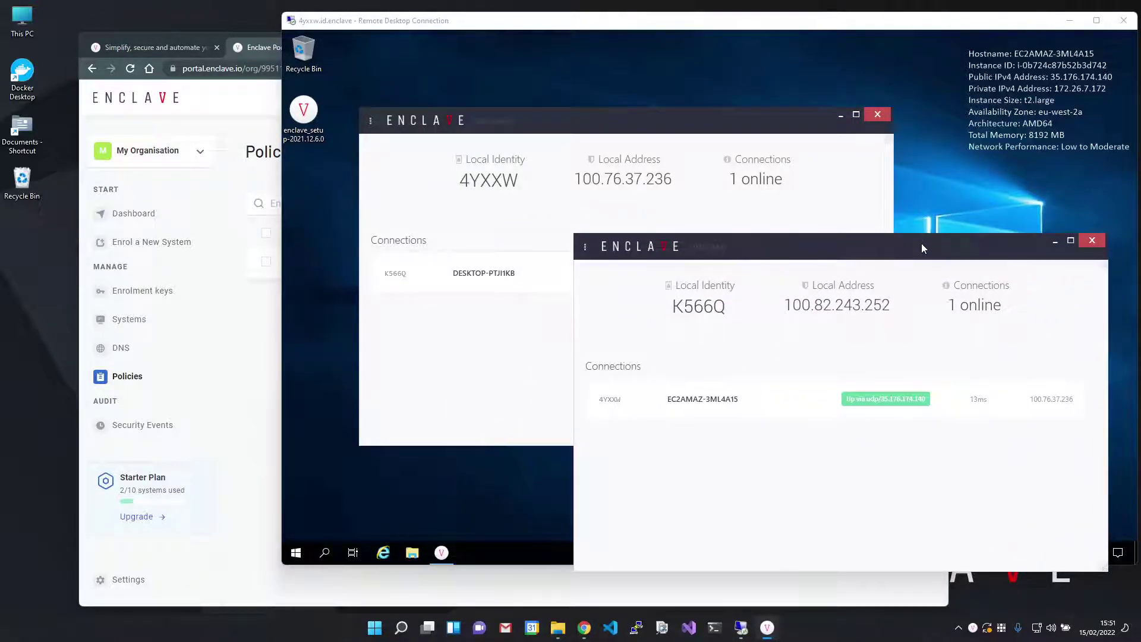